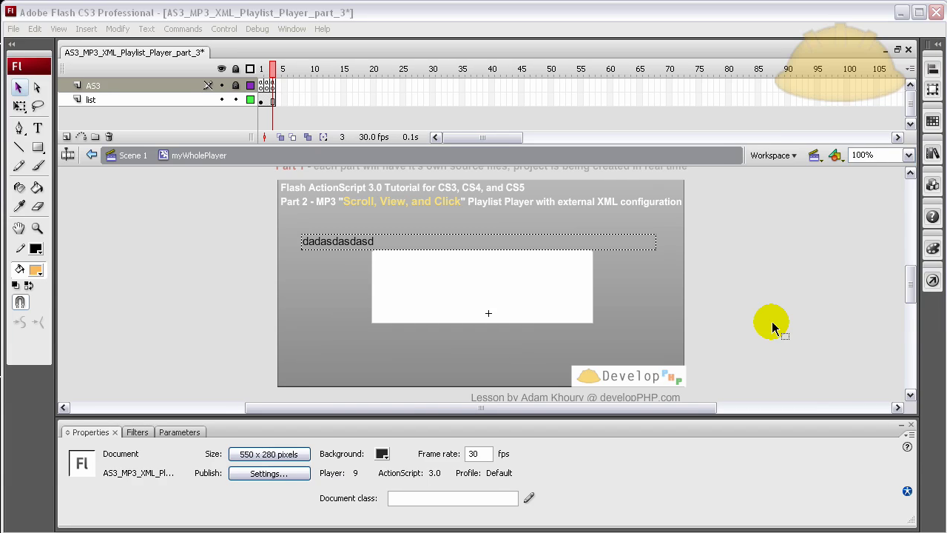
# Test the movie with Ctrl+Enter to preview the XML-loaded playlist player
pyautogui.hotkey('ctrl', 'Return')
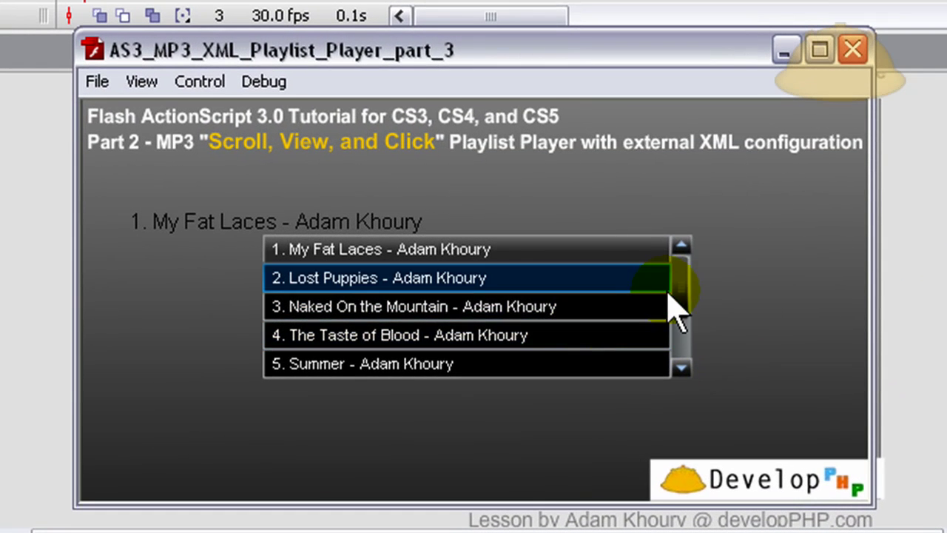
# Scroll the playlist and play song 4, 'The Taste of Blood', then the eighth song
pyautogui.moveTo(681, 271)
pyautogui.mouseDown()
pyautogui.moveTo(687, 342)
pyautogui.moveTo(684, 280)
pyautogui.mouseUp()
pyautogui.scroll(1, 481, 317)
pyautogui.scroll(-1, 482, 320)
pyautogui.scroll(1, 473, 306)
pyautogui.scroll(-3, 474, 307)
pyautogui.scroll(1, 473, 307)
pyautogui.click(406, 288)
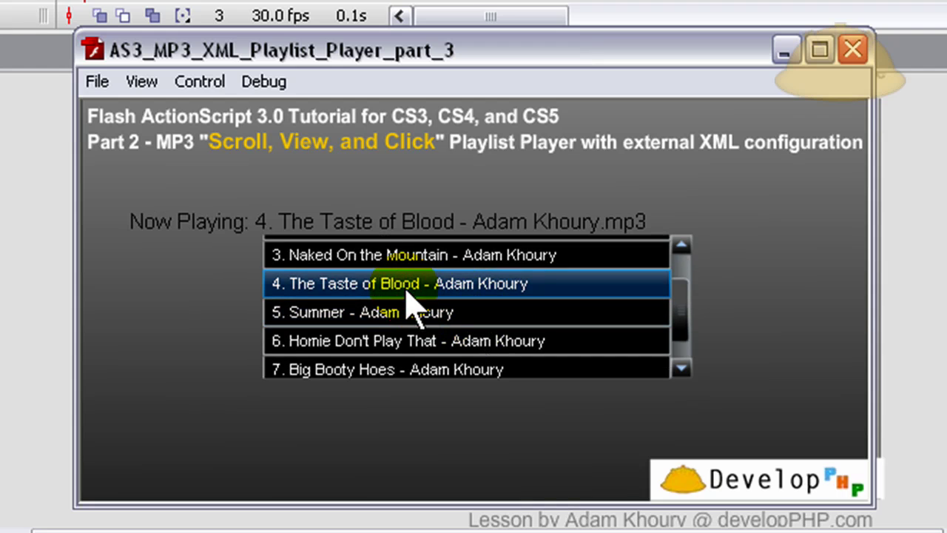
pyautogui.scroll(-1, 523, 311)
pyautogui.scroll(3, 523, 311)
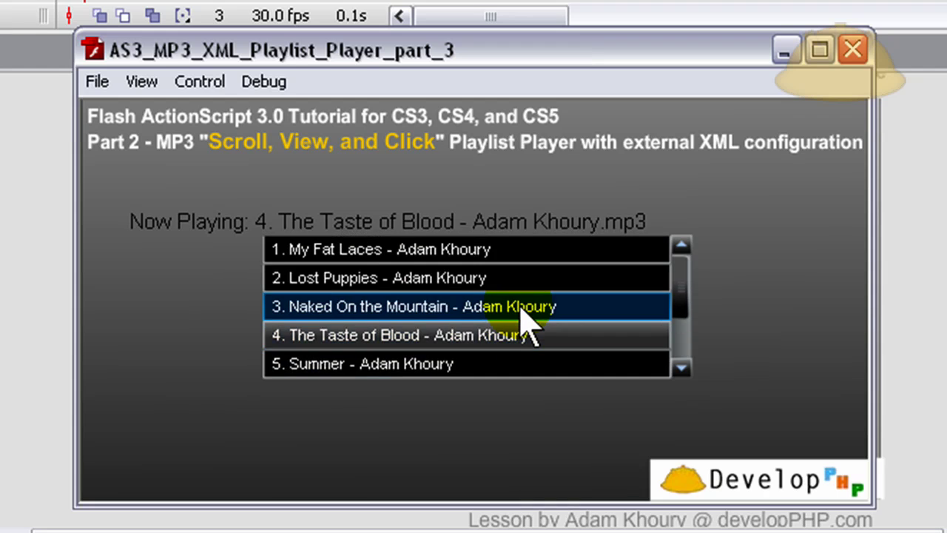
pyautogui.scroll(-3, 524, 314)
pyautogui.scroll(3, 563, 311)
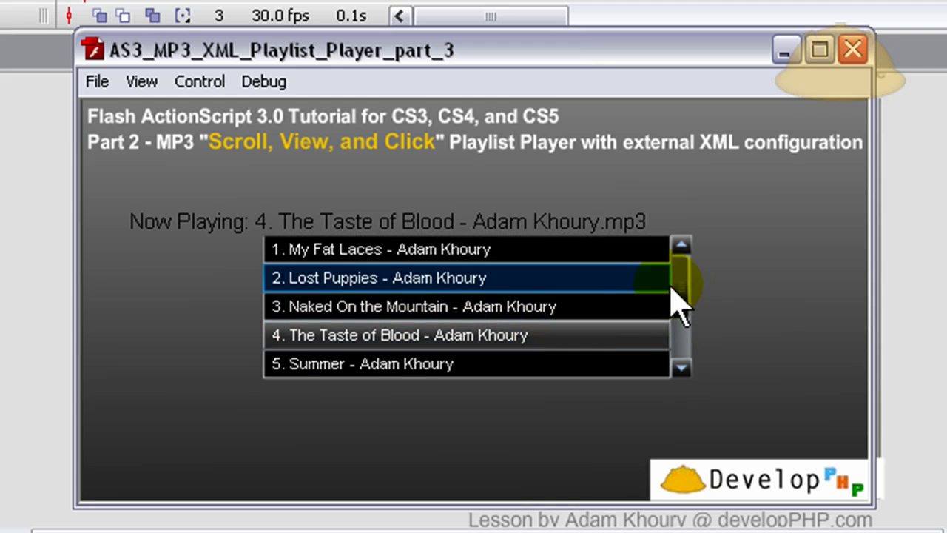
pyautogui.moveTo(688, 307); pyautogui.dragTo(681, 343)
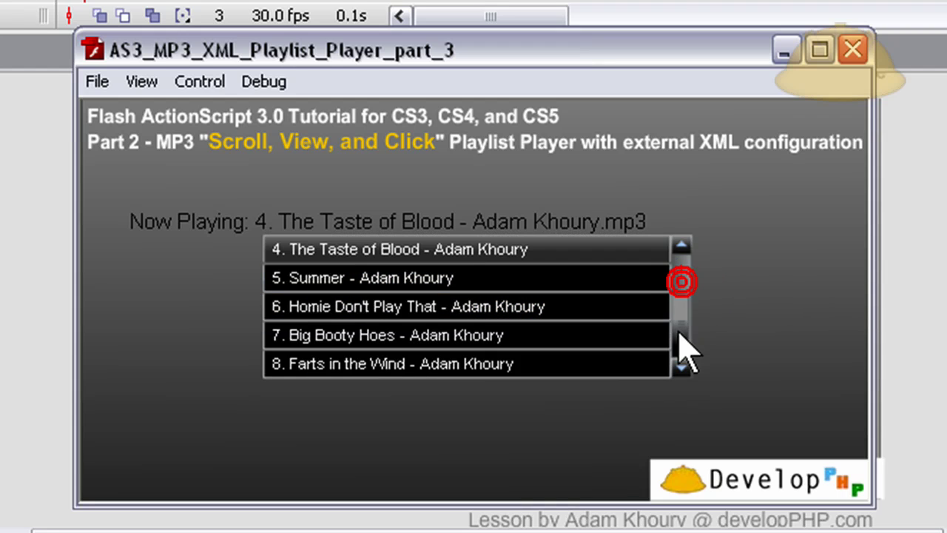
pyautogui.click(462, 364)
# Play the seventh song, 'The Taste of Blood' and 'Summer', then close the test window
pyautogui.scroll(3, 456, 315)
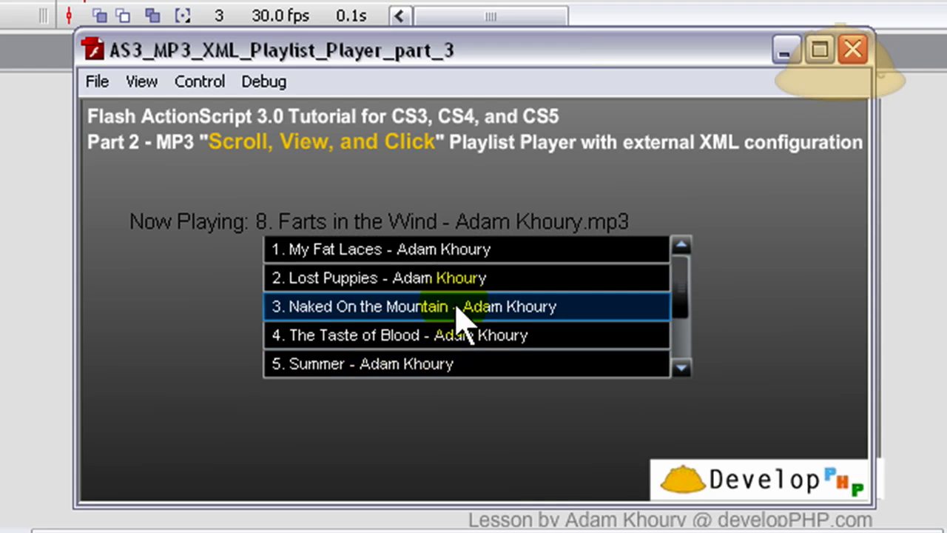
pyautogui.scroll(-3, 460, 318)
pyautogui.scroll(3, 461, 318)
pyautogui.scroll(-3, 458, 313)
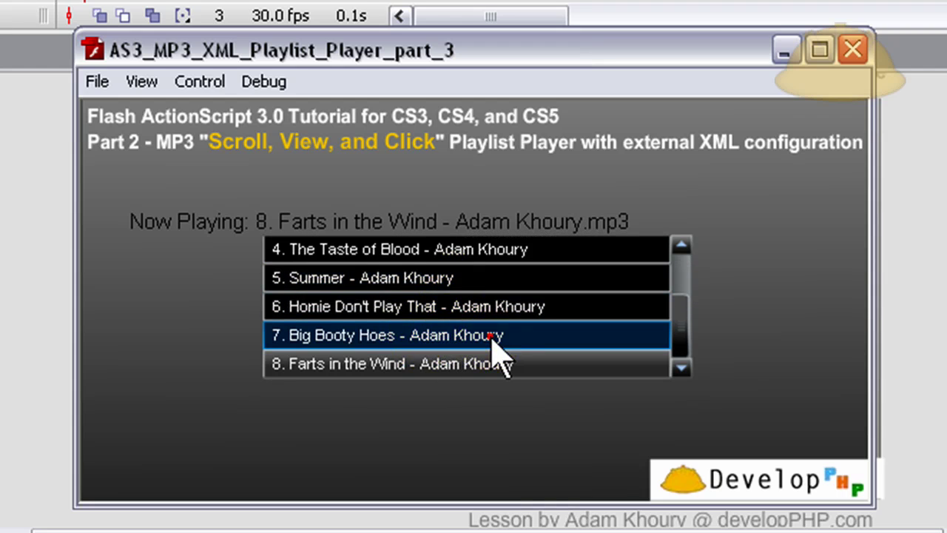
pyautogui.click(492, 337)
pyautogui.moveTo(683, 320); pyautogui.dragTo(689, 251)
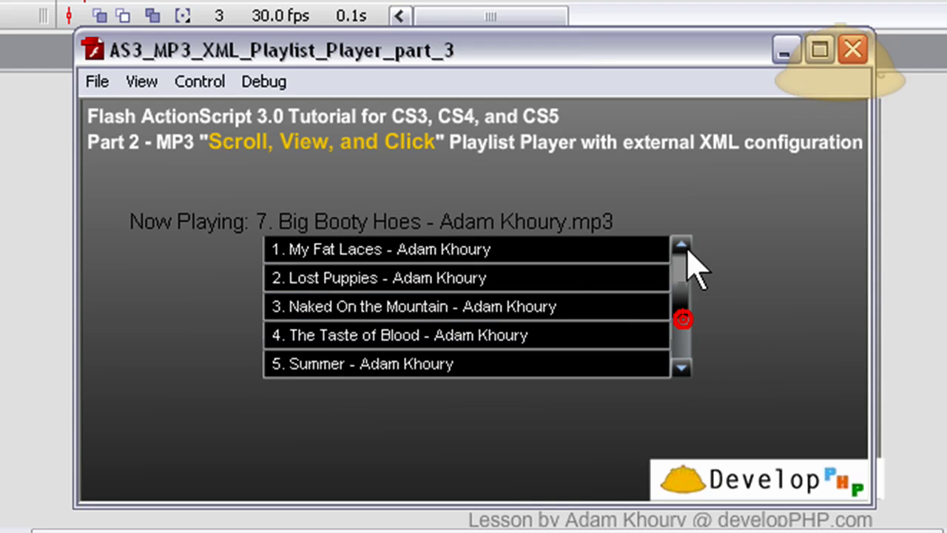
pyautogui.click(528, 342)
pyautogui.click(437, 364)
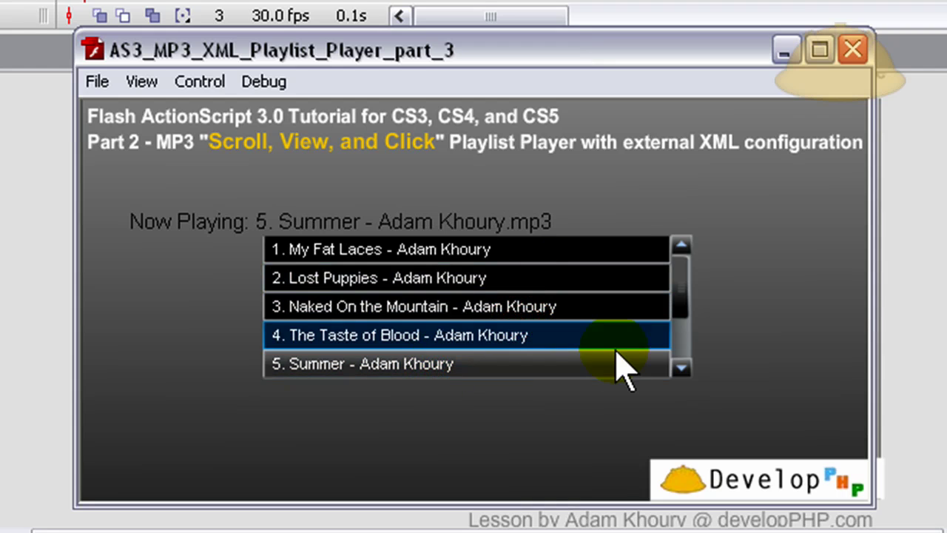
pyautogui.scroll(-3, 622, 362)
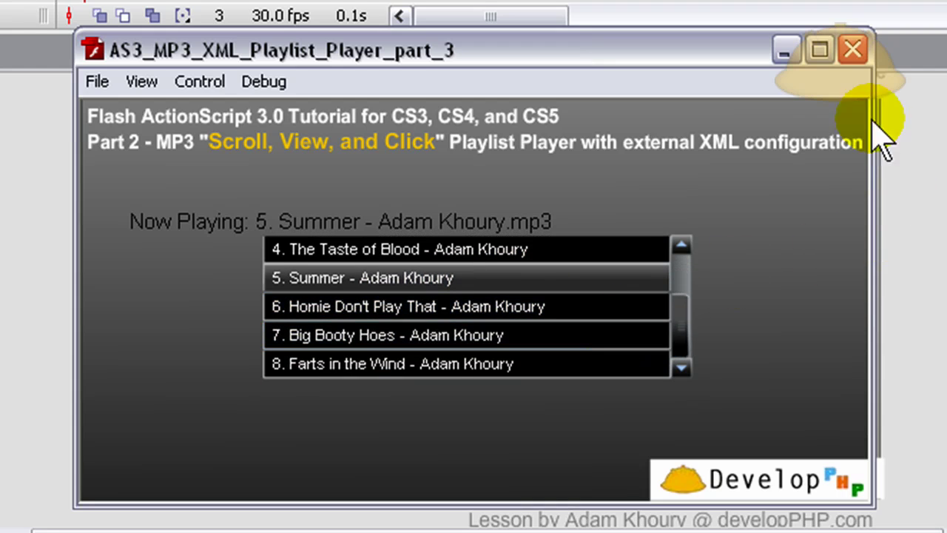
pyautogui.click(852, 50)
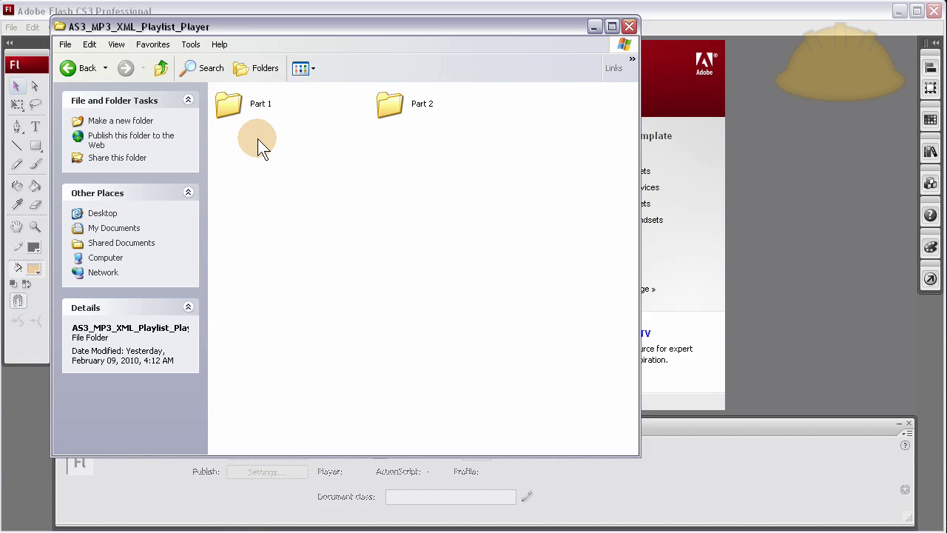
# Copy the Part 2 folder and paste a duplicate into the same project folder
pyautogui.moveTo(370, 26); pyautogui.dragTo(408, 57)
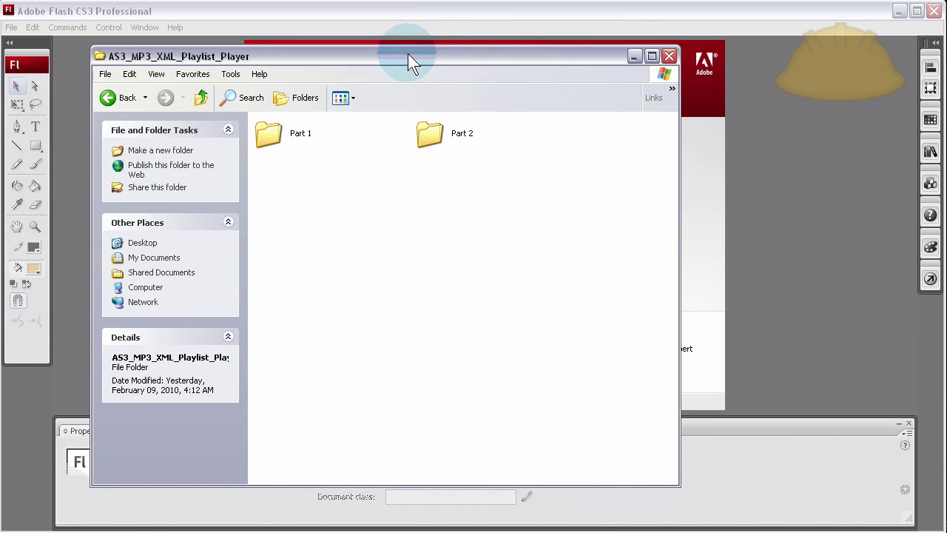
pyautogui.click(277, 144)
pyautogui.click(432, 142)
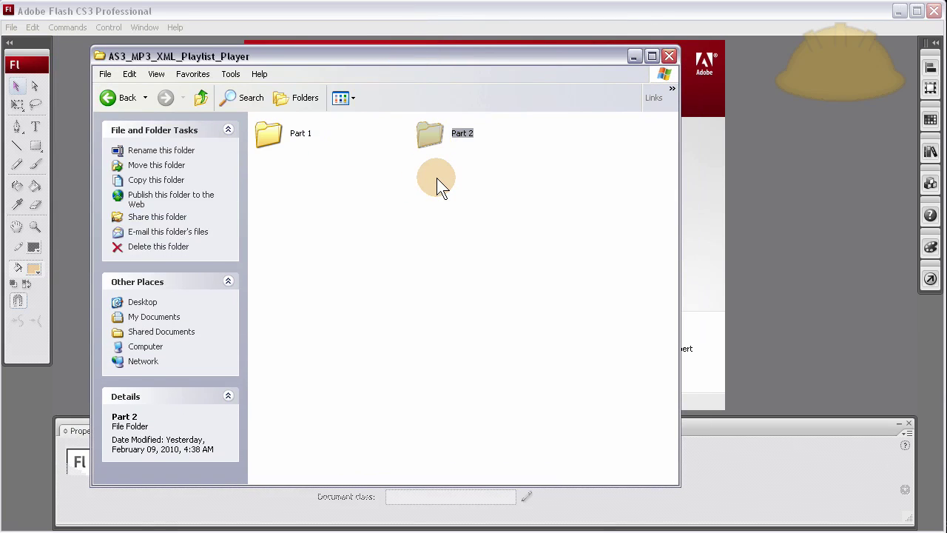
pyautogui.click(437, 177)
pyautogui.moveTo(494, 127); pyautogui.dragTo(401, 171)
pyautogui.rightClick(426, 139)
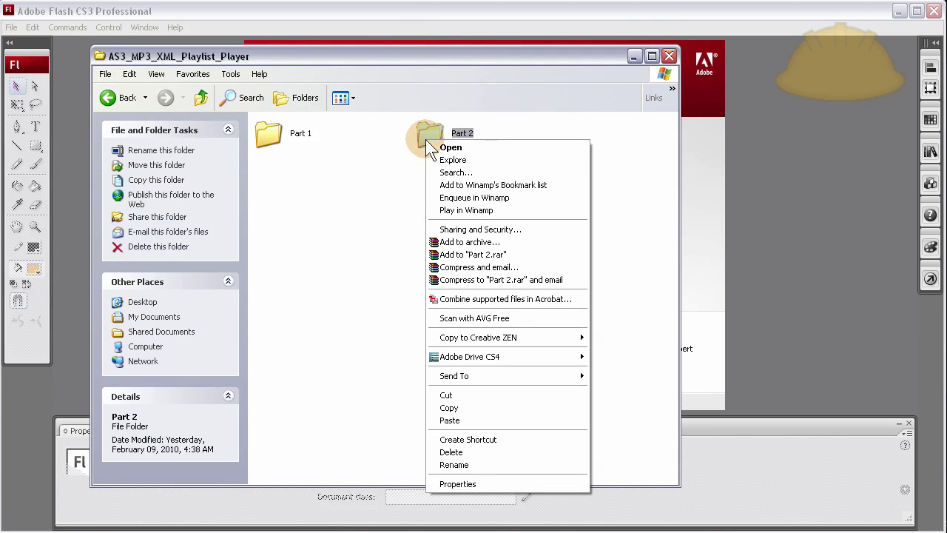
pyautogui.click(482, 411)
pyautogui.rightClick(379, 247)
pyautogui.click(422, 343)
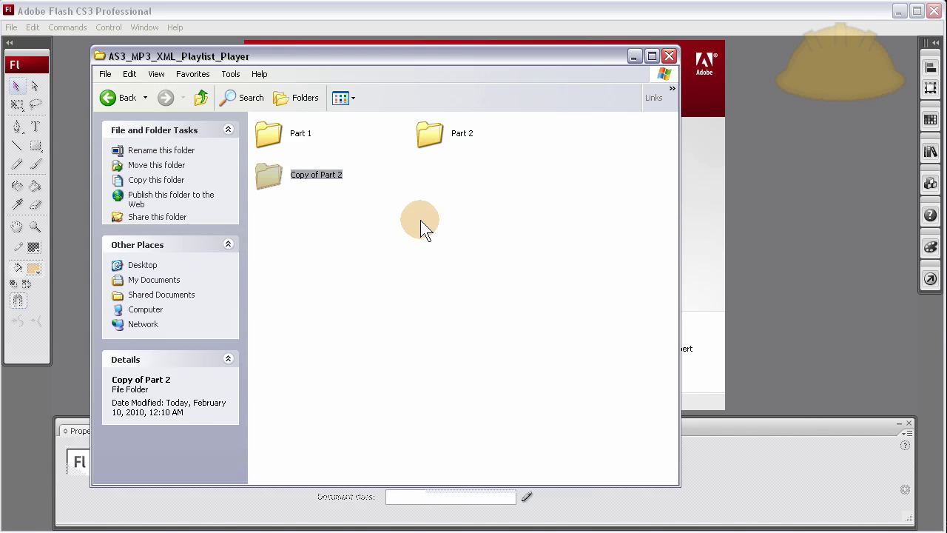
# Rename the 'Copy of Part 2' folder to 'Part 3' and select it
pyautogui.rightClick(304, 170)
pyautogui.click(374, 495)
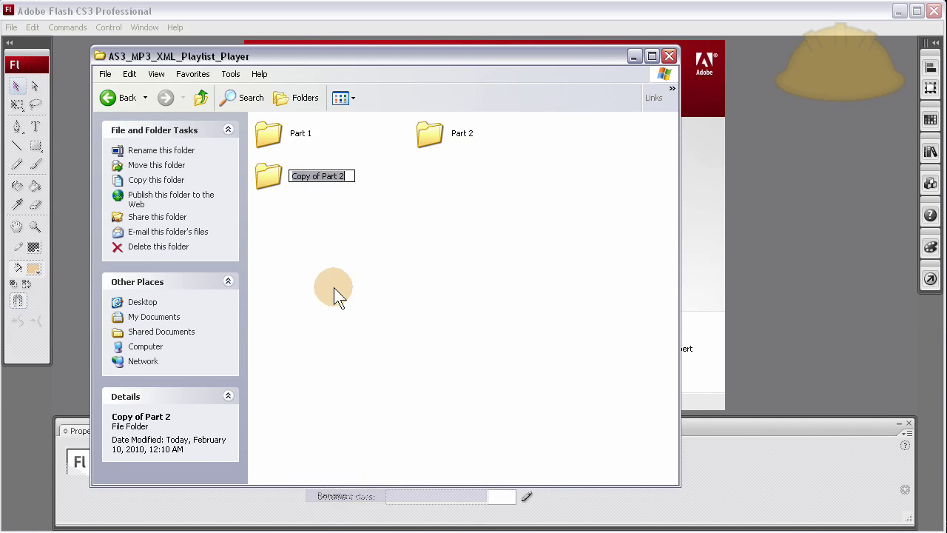
pyautogui.moveTo(322, 175); pyautogui.dragTo(262, 169)
pyautogui.press('Delete')
pyautogui.click(314, 178)
pyautogui.press('BackSpace')
pyautogui.write('3')
pyautogui.click(383, 221)
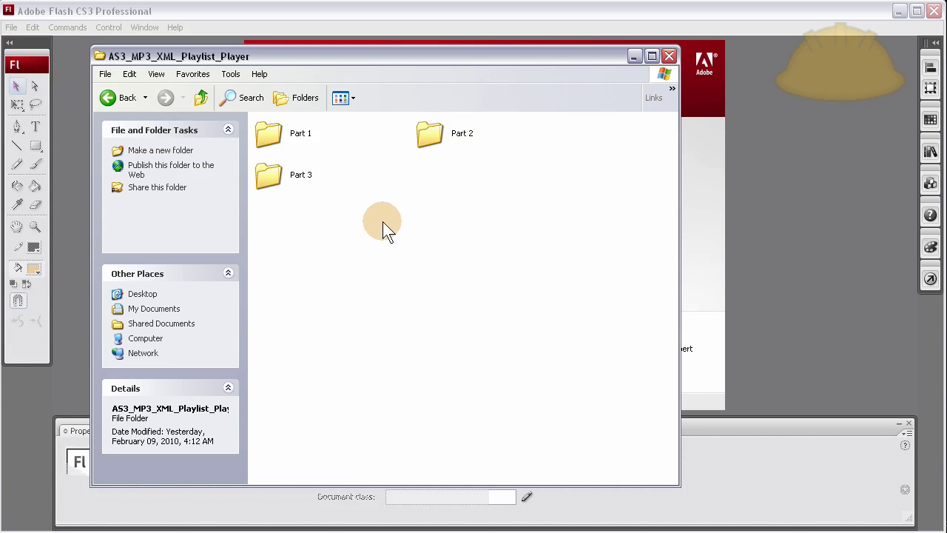
pyautogui.click(298, 178)
# Open the FLA from Part 3 and save it as AS3_MP3_XML_Playlist_Player_part_3
pyautogui.doubleClick(299, 177)
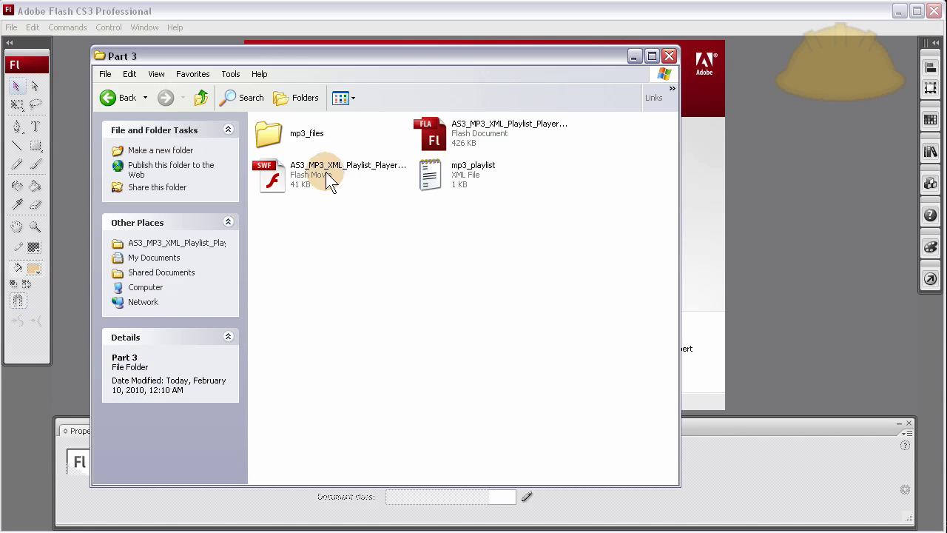
pyautogui.doubleClick(435, 139)
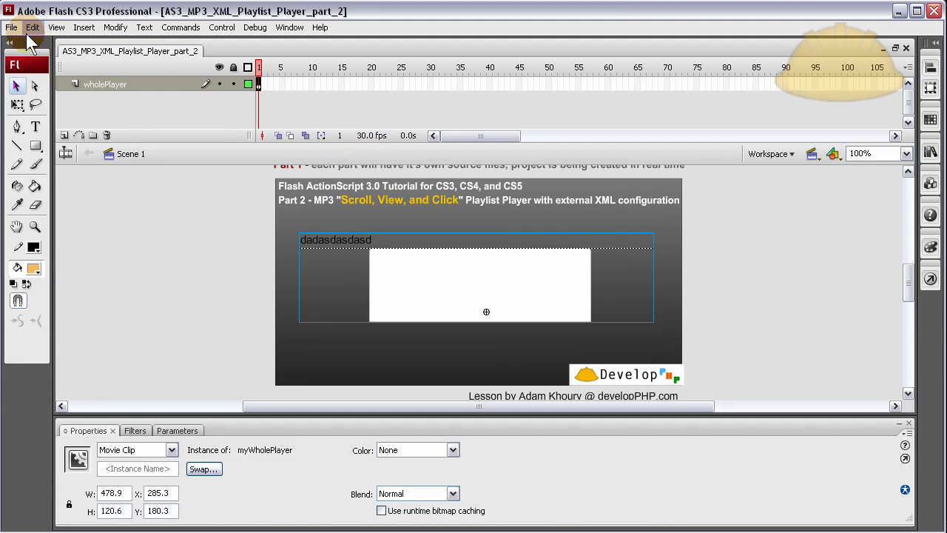
pyautogui.click(12, 28)
pyautogui.click(48, 164)
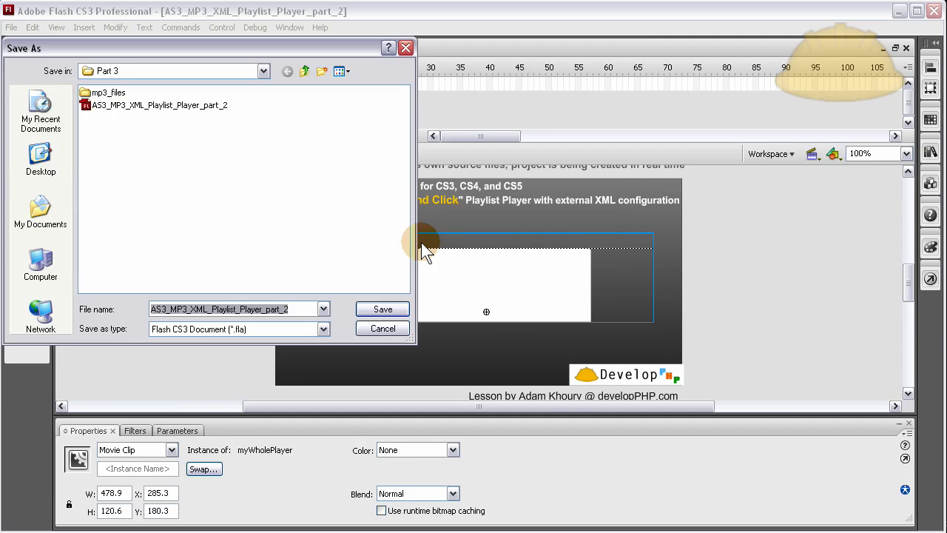
pyautogui.click(299, 308)
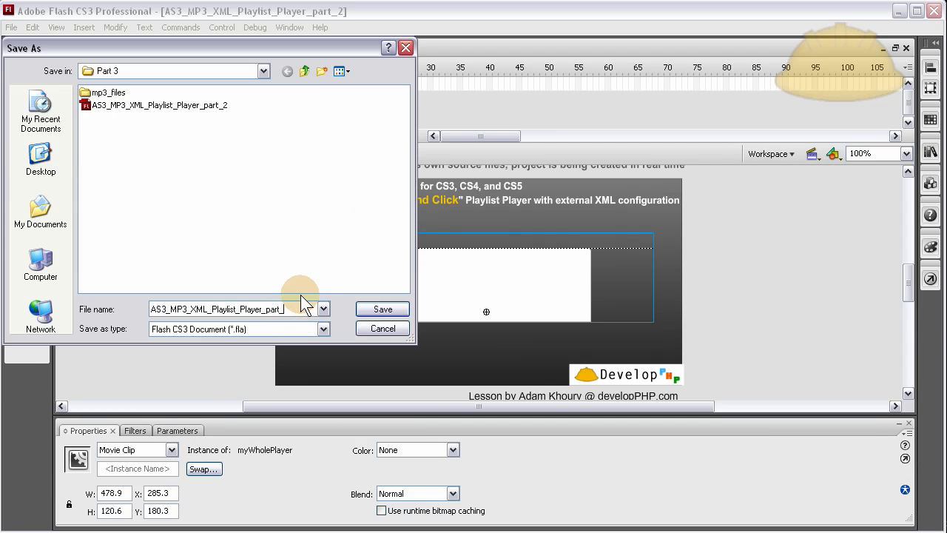
pyautogui.write('3')
pyautogui.click(372, 308)
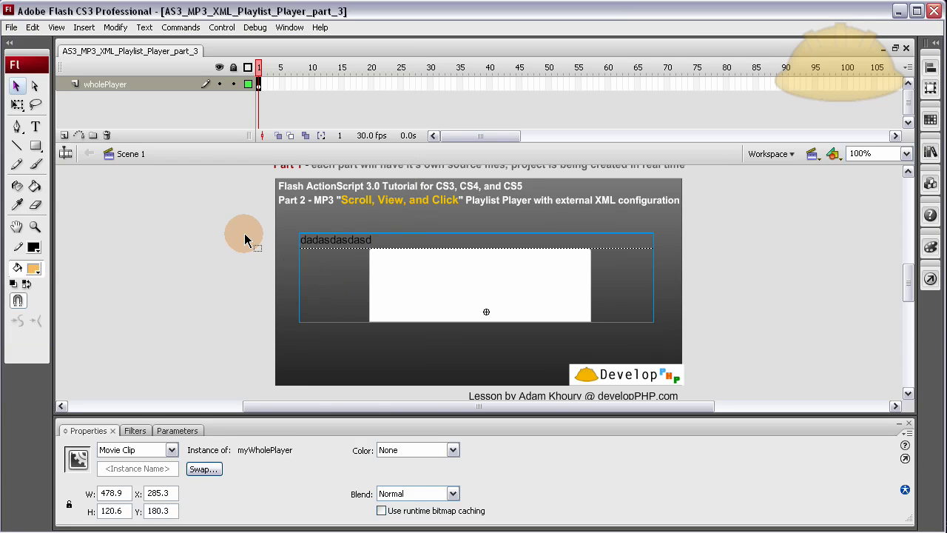
pyautogui.click(236, 229)
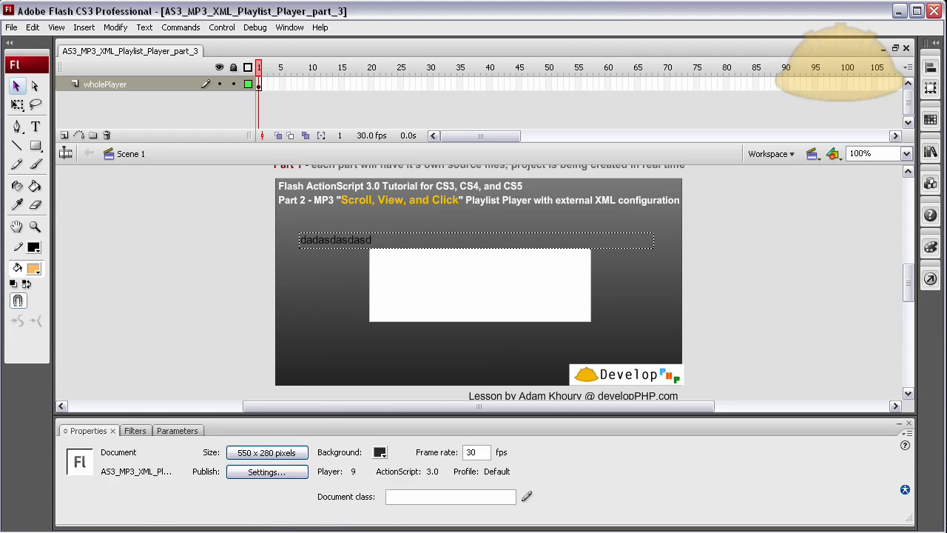
# Delete the leftover part_2 Flash document and Flash movie from the Part 3 folder
pyautogui.hotkey('alt', 'Tab')
pyautogui.click(393, 292)
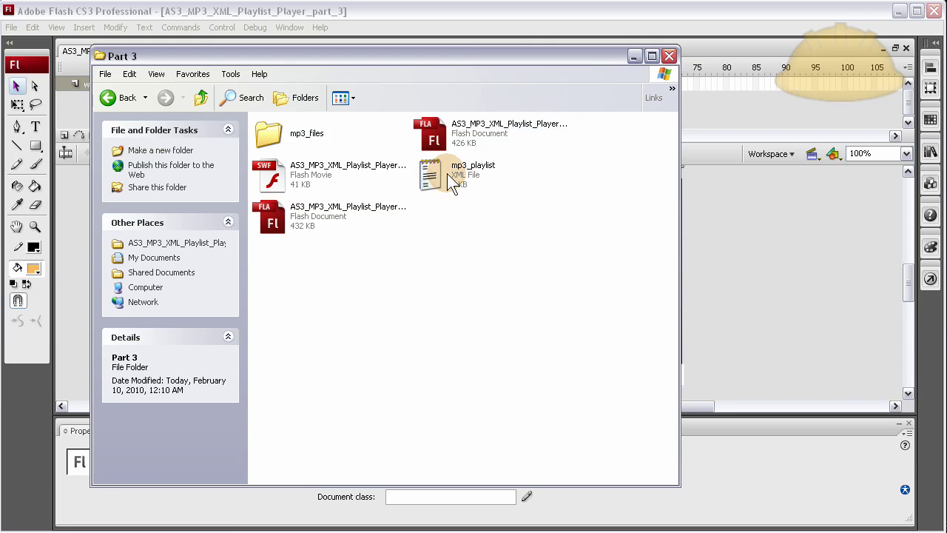
pyautogui.click(447, 173)
pyautogui.click(325, 217)
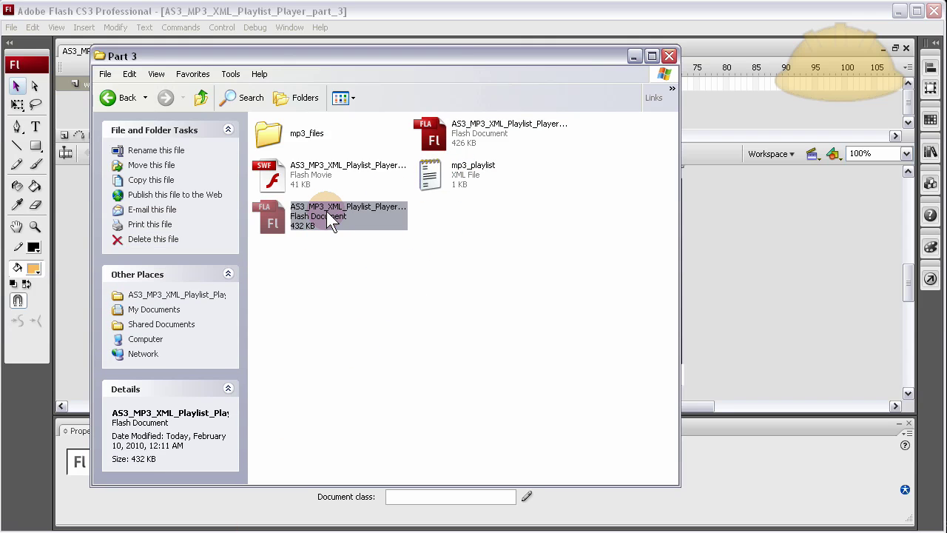
pyautogui.click(470, 134)
pyautogui.rightClick(470, 134)
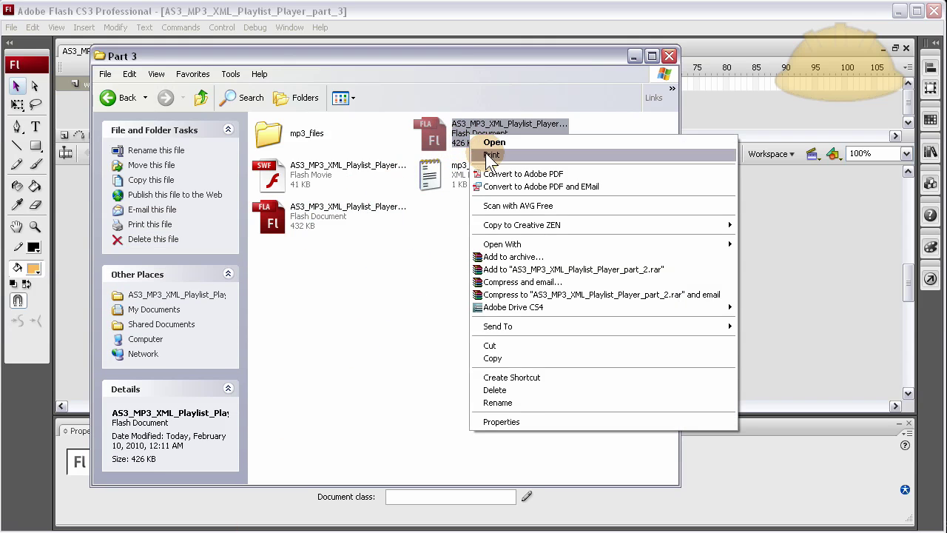
pyautogui.click(536, 390)
pyautogui.click(530, 261)
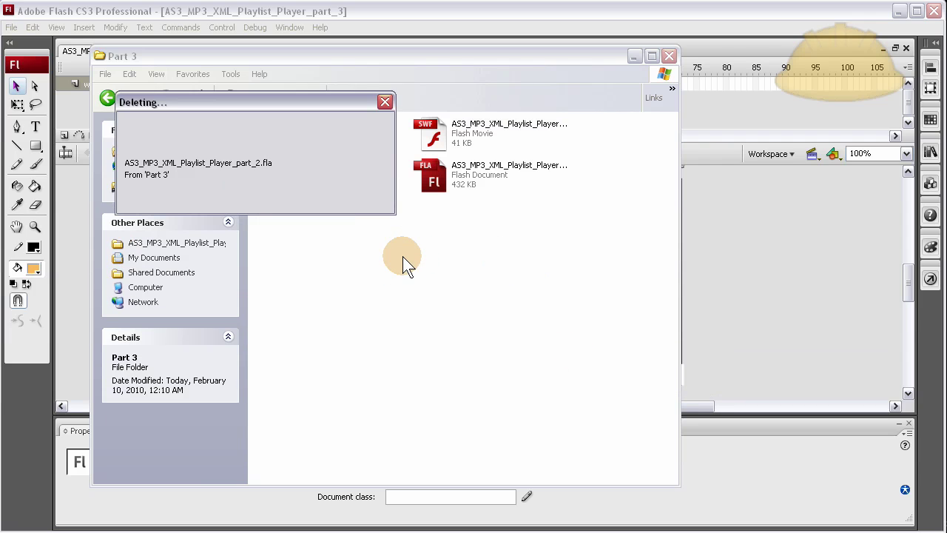
pyautogui.click(440, 130)
pyautogui.rightClick(440, 131)
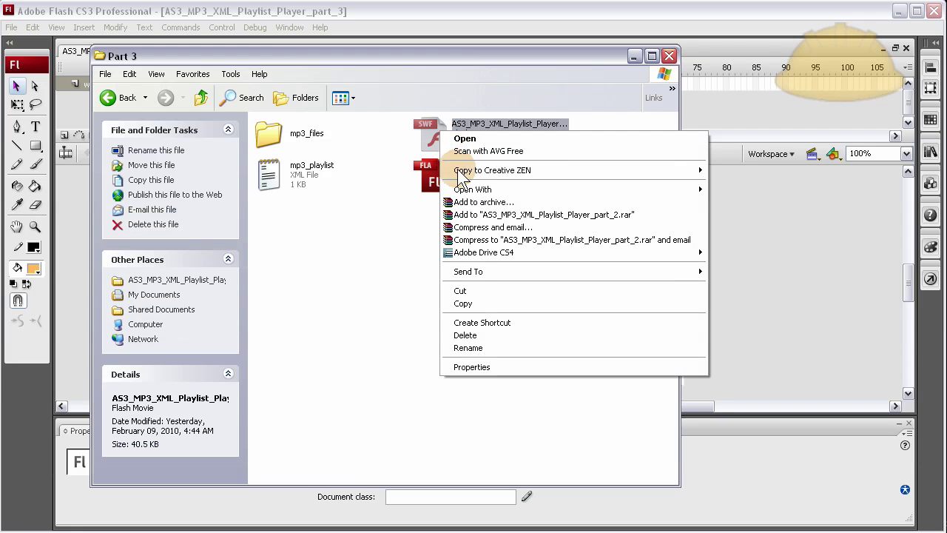
pyautogui.click(484, 340)
pyautogui.click(521, 262)
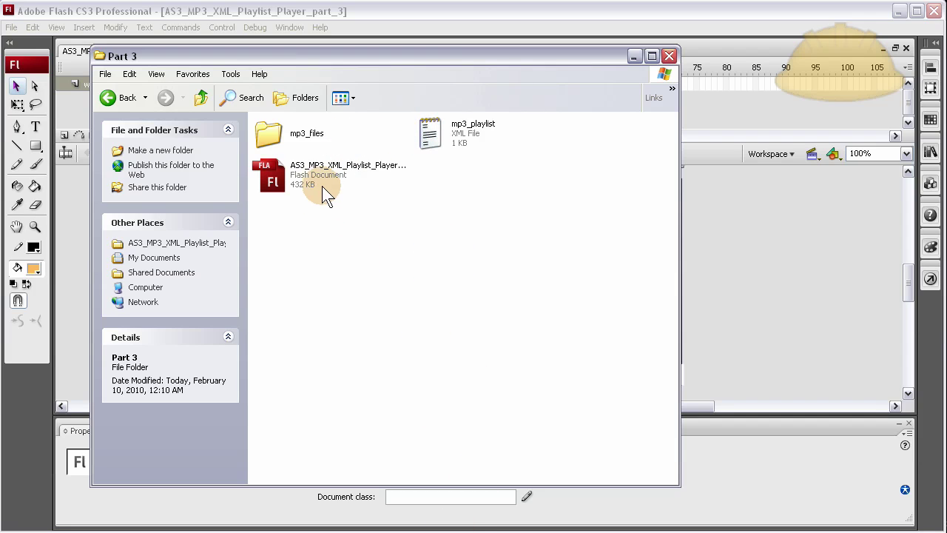
# Preview the Part 2 player SWF playing 'My Fat Laces', then return to Part 3
pyautogui.click(200, 102)
pyautogui.doubleClick(431, 139)
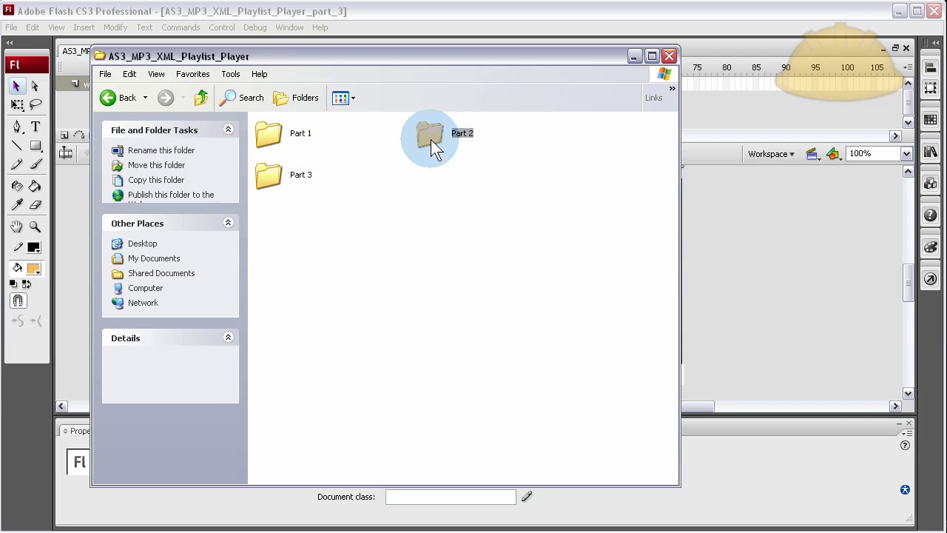
pyautogui.doubleClick(300, 176)
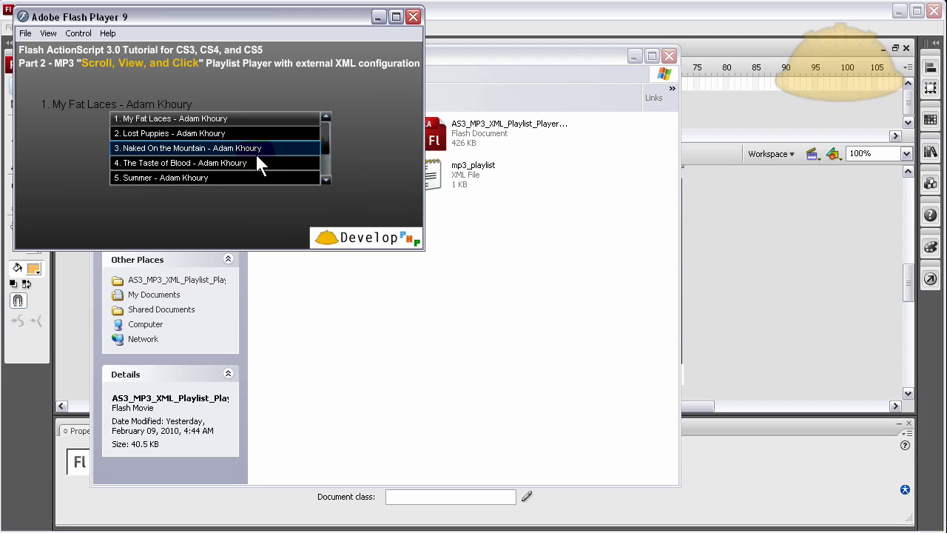
pyautogui.click(290, 120)
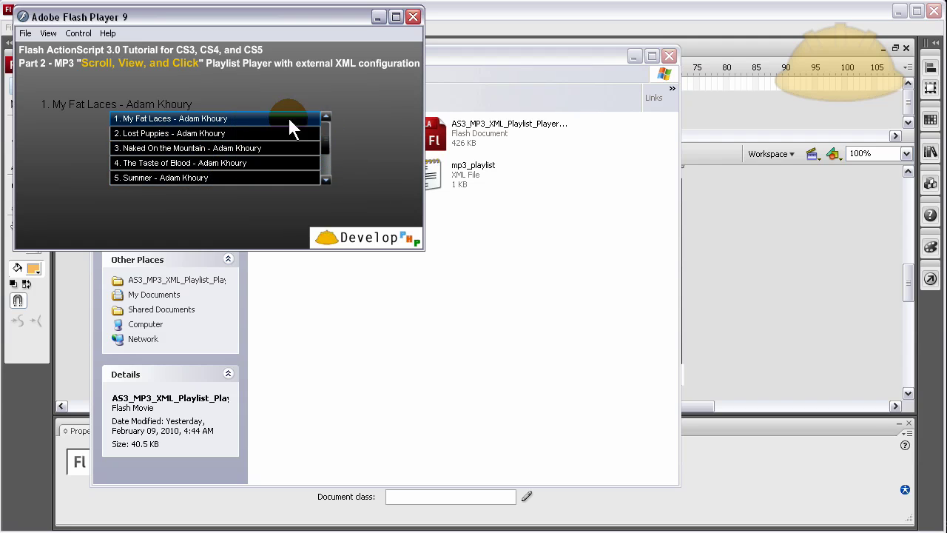
pyautogui.click(416, 17)
pyautogui.click(468, 221)
pyautogui.click(201, 94)
pyautogui.doubleClick(302, 174)
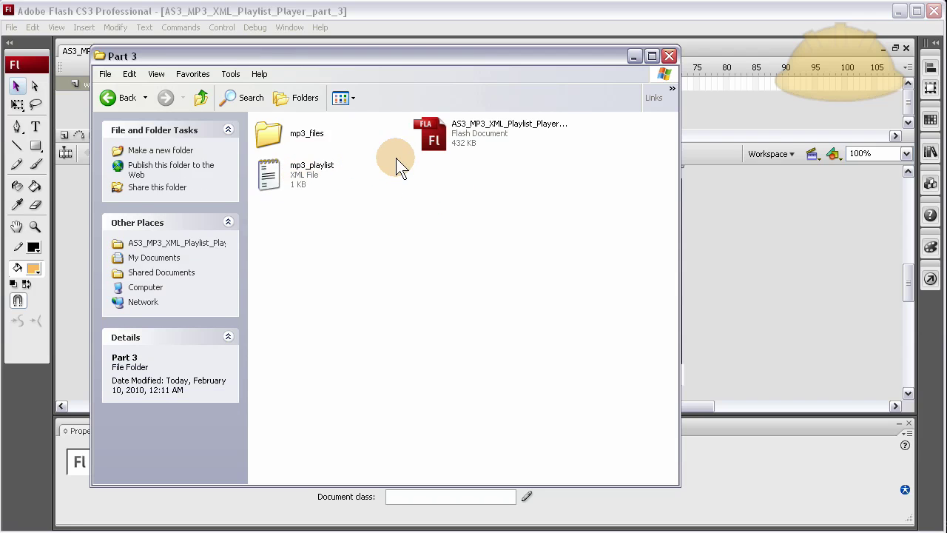
# Edit the myWholePlayer symbol in place and inspect frames 2 and 3 of its AS3 layer
pyautogui.click(709, 328)
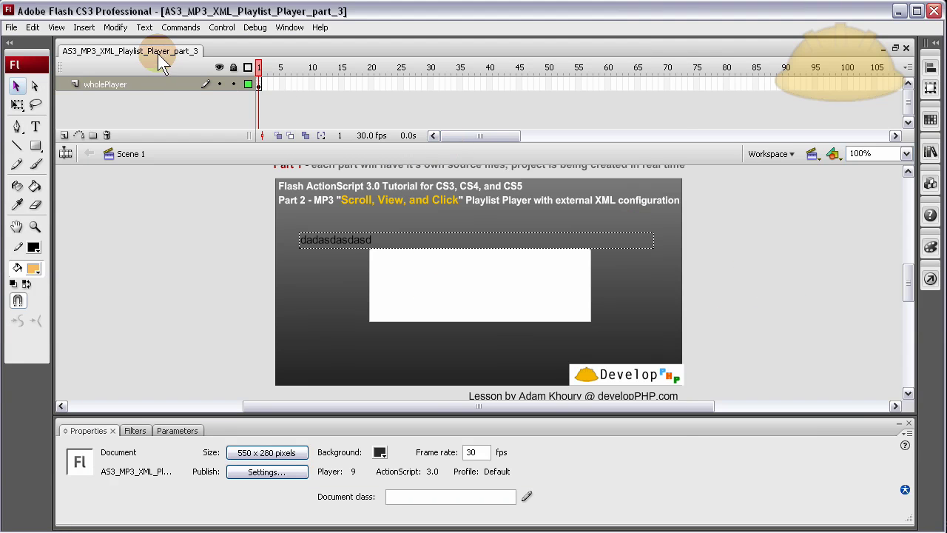
pyautogui.click(260, 85)
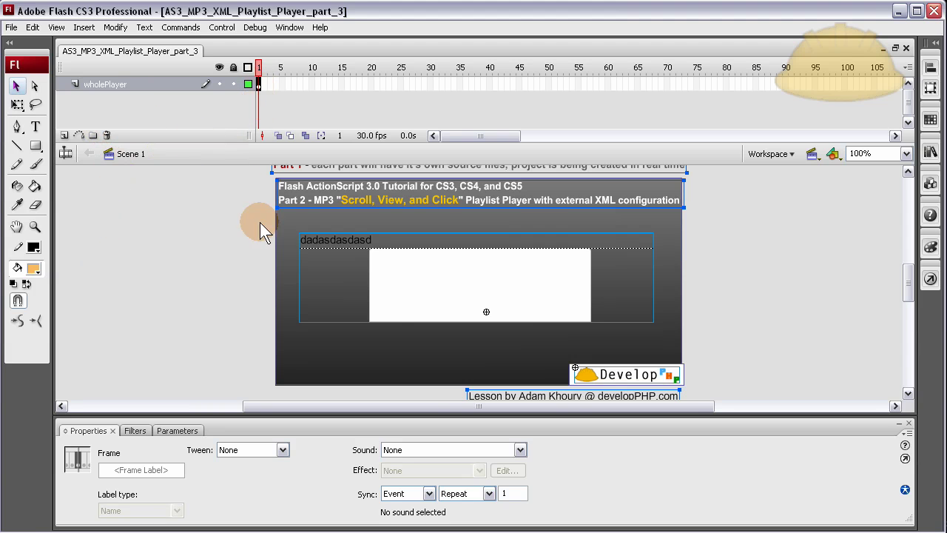
pyautogui.doubleClick(333, 273)
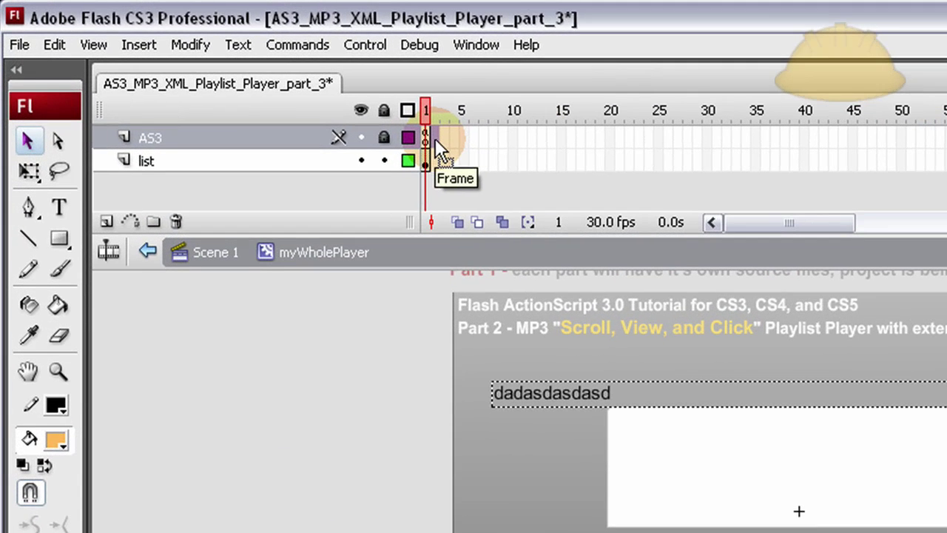
pyautogui.click(435, 138)
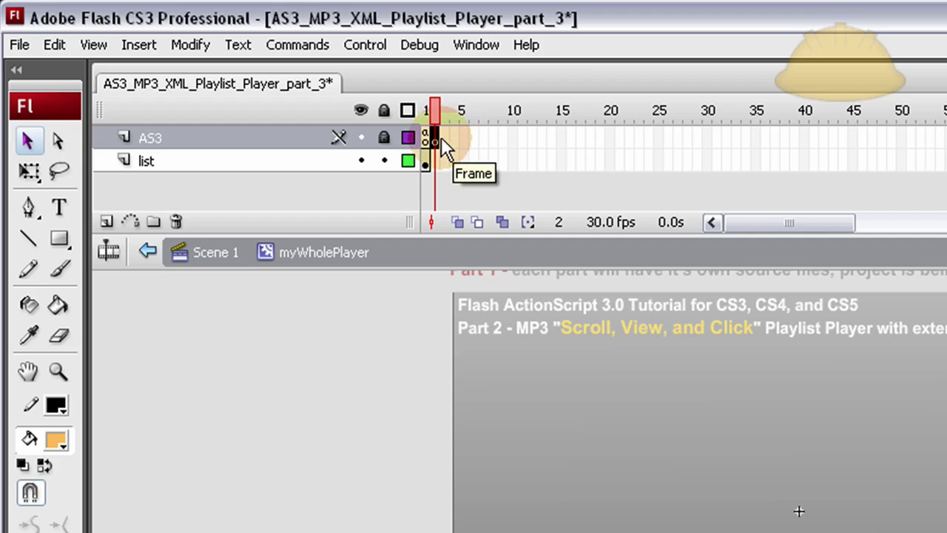
pyautogui.click(486, 170)
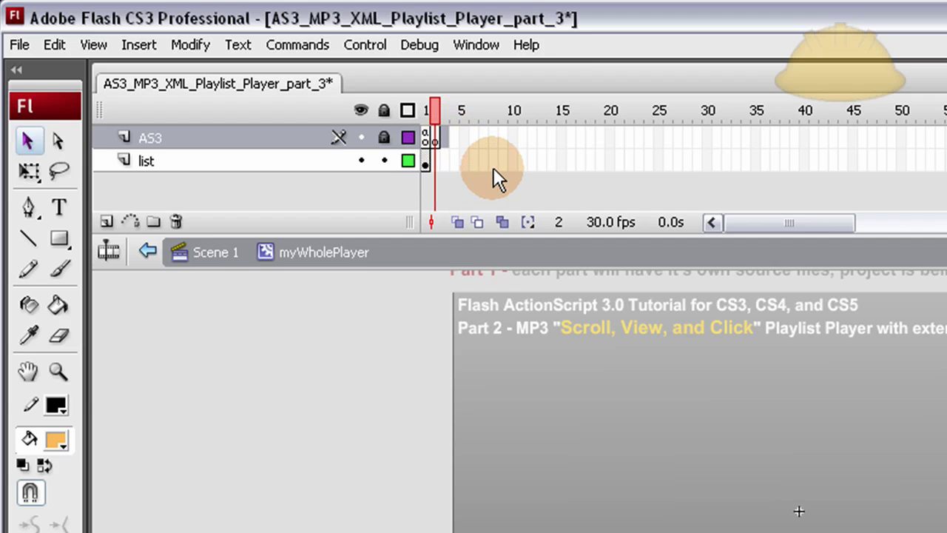
pyautogui.click(445, 138)
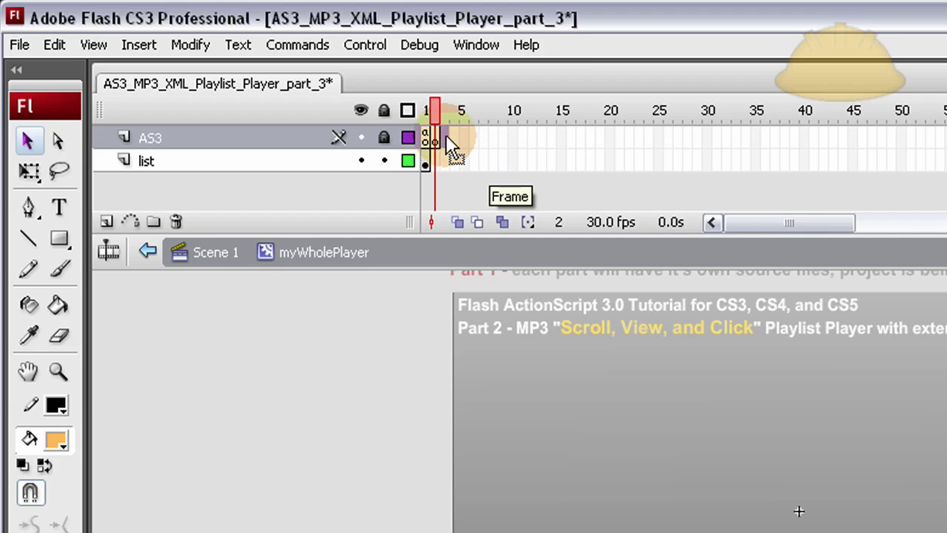
pyautogui.click(445, 138)
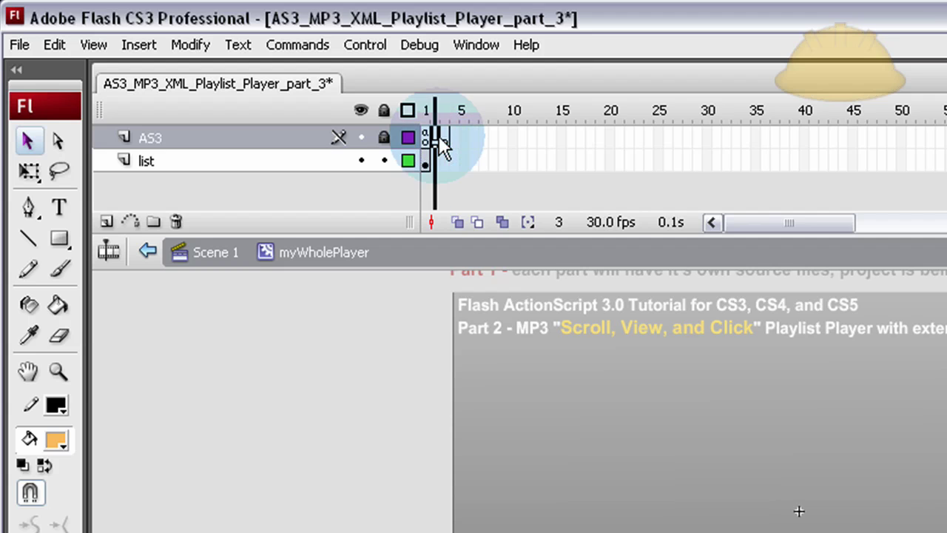
# Paste the commented songURL = new URLRequest("mp3_files/" + trackToPlay + ".mp3") line into AS3 frame 2
pyautogui.click(435, 138)
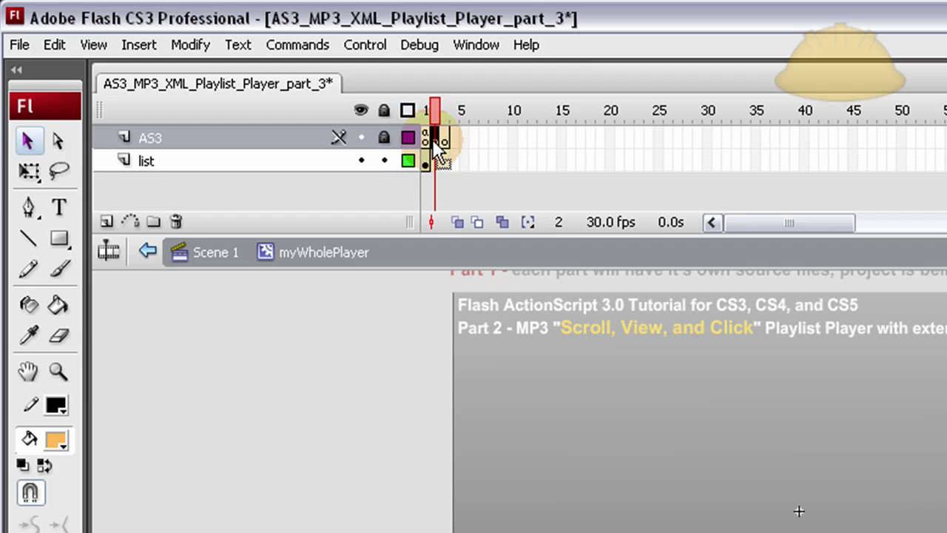
pyautogui.press('F9')
pyautogui.press('F9')
pyautogui.click(474, 46)
pyautogui.click(501, 238)
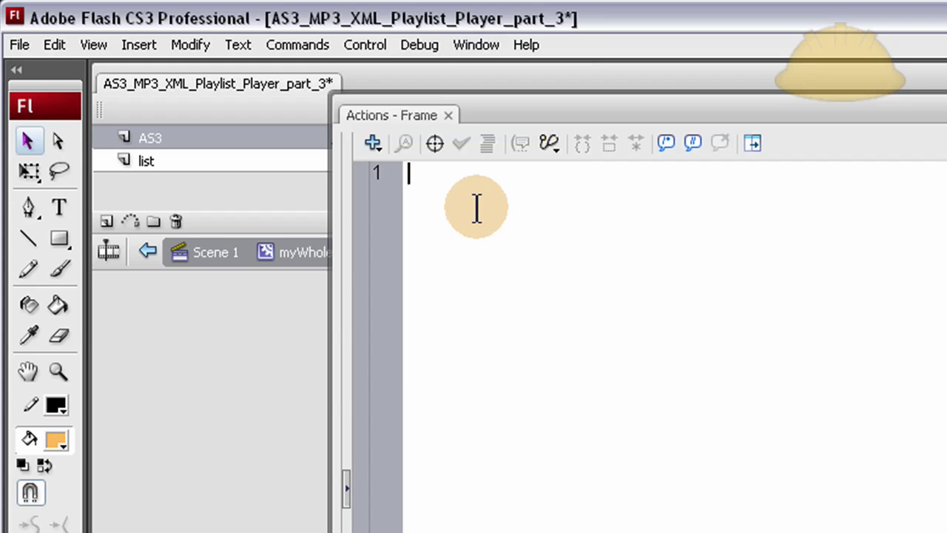
pyautogui.write('// This is where and when the song switching takes place when a list cell is clicked songURL = new URLRequest("mp3_files/" + trackToPlay + ".mp3");')
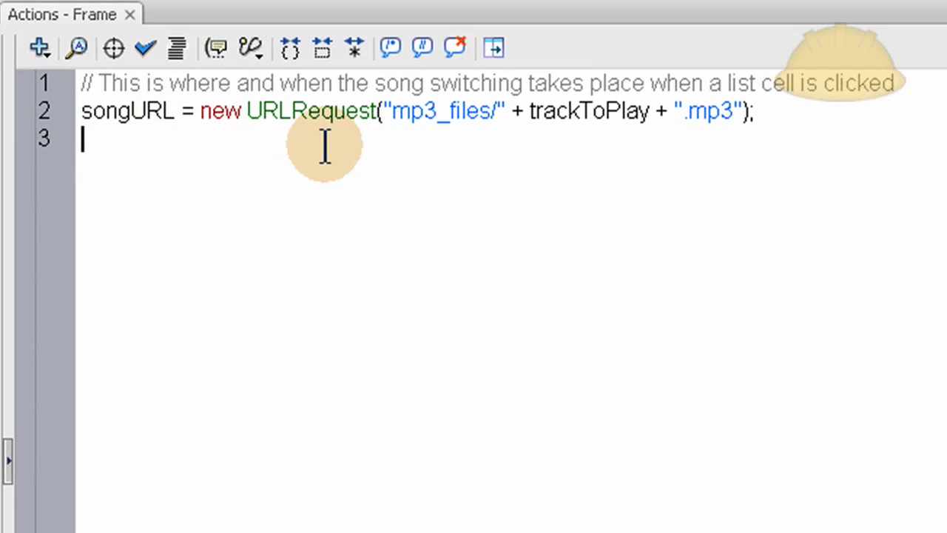
pyautogui.press('BackSpace')
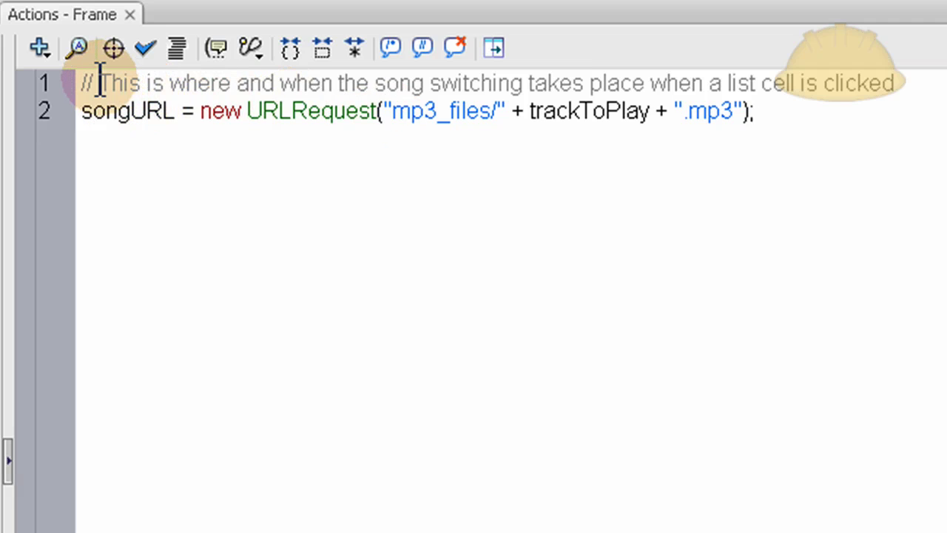
pyautogui.moveTo(100, 82); pyautogui.dragTo(523, 83)
pyautogui.click(334, 83)
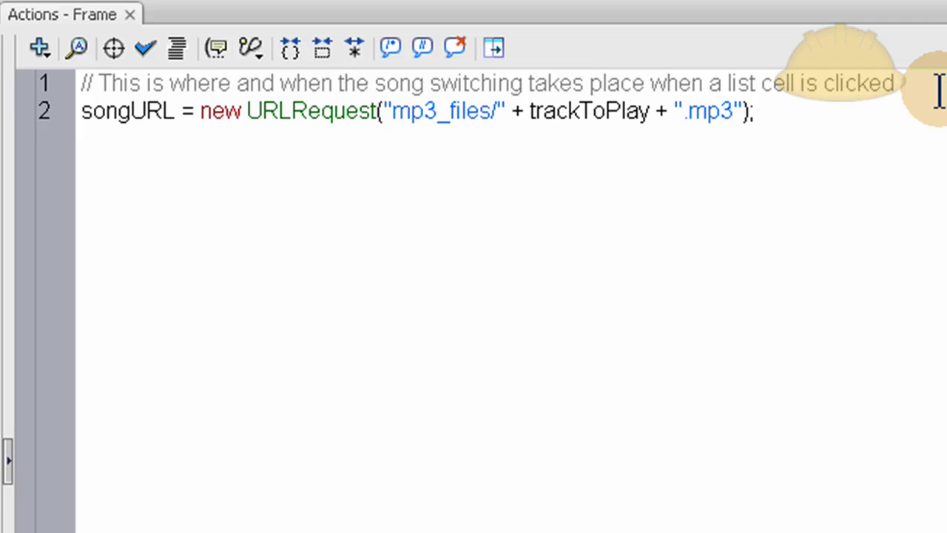
# Extend the list layer's content through frame 3 with F5
pyautogui.click(461, 389)
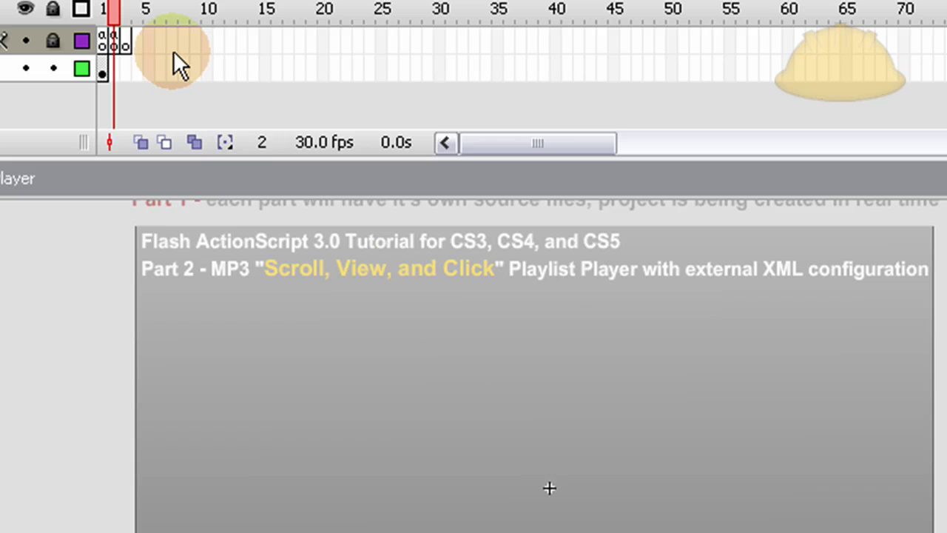
pyautogui.click(100, 68)
pyautogui.click(167, 325)
pyautogui.click(126, 73)
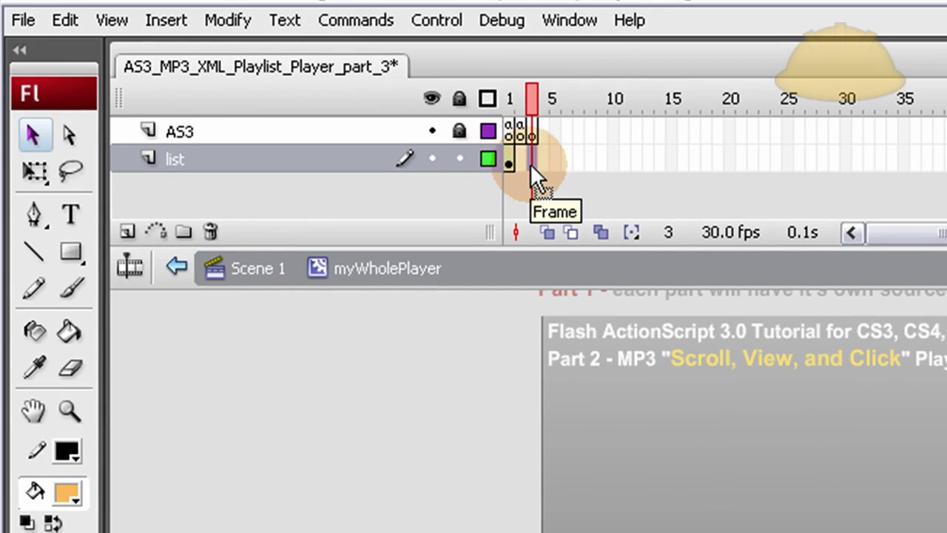
pyautogui.click(531, 165)
pyautogui.press('F5')
pyautogui.click(423, 477)
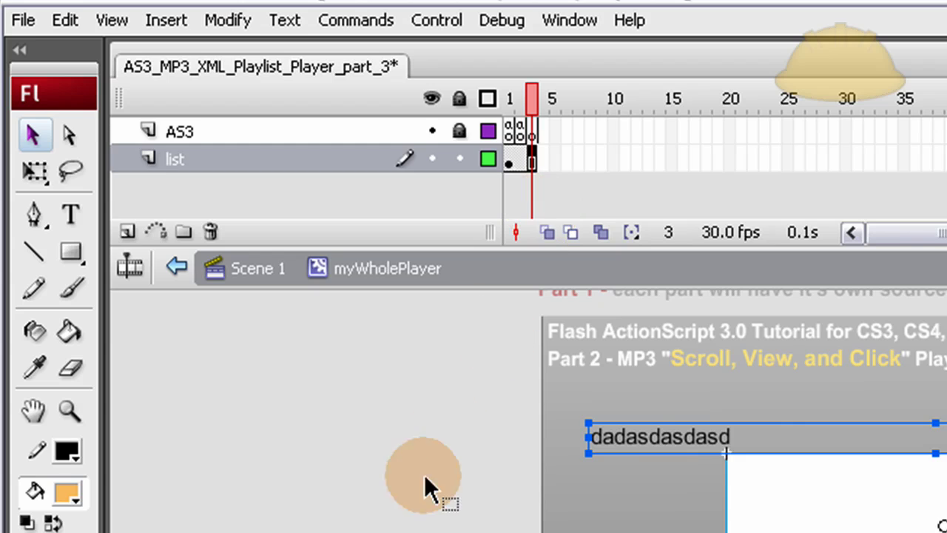
# Check the list layer's frames, then step through AS3 frames 1–3, ending on frame 2
pyautogui.click(766, 510)
pyautogui.click(530, 164)
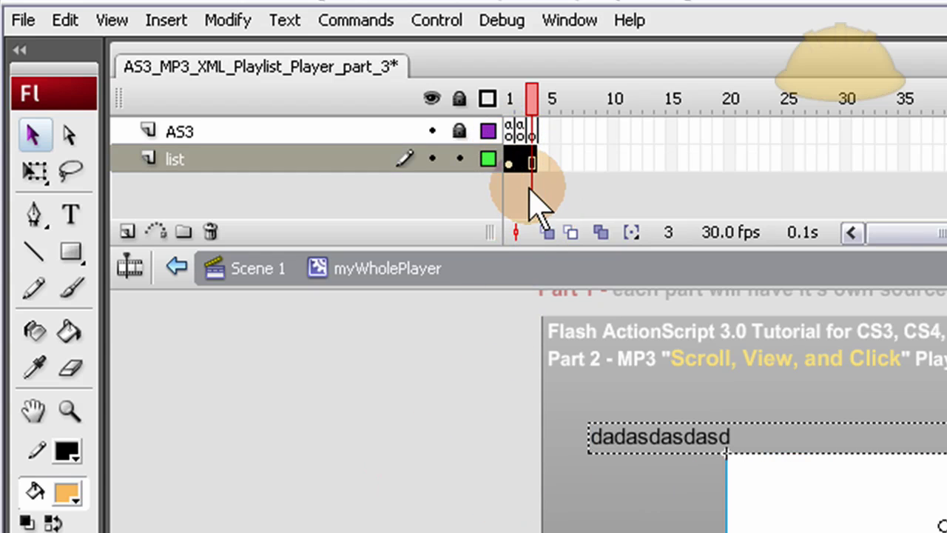
pyautogui.click(376, 476)
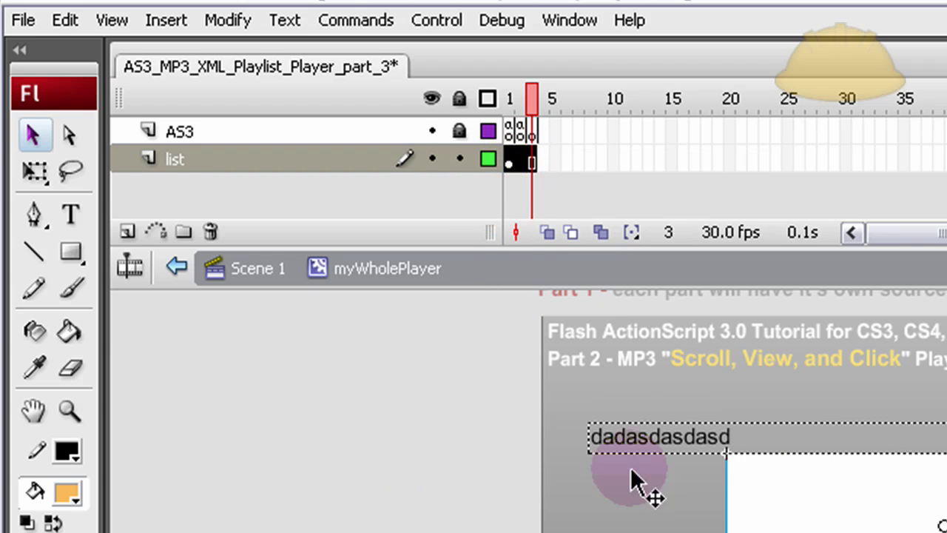
pyautogui.click(792, 500)
pyautogui.click(516, 168)
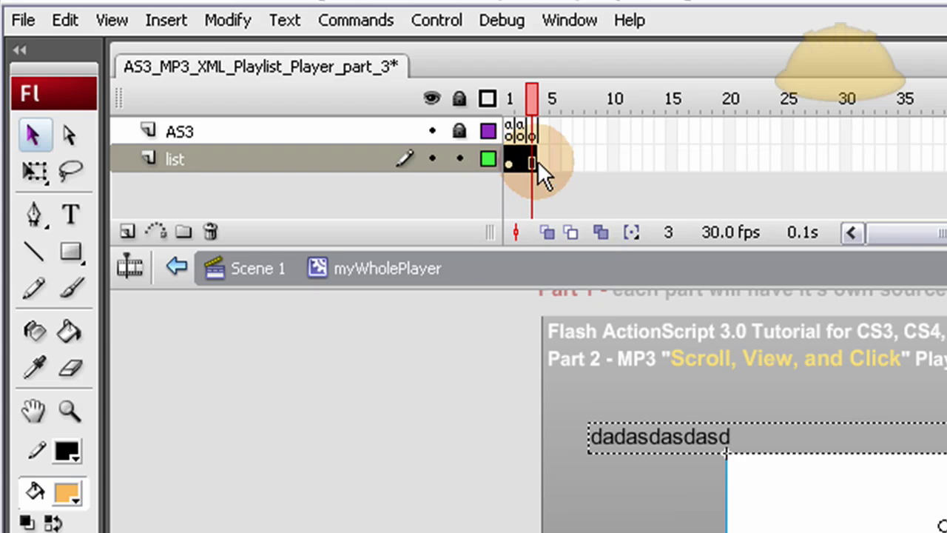
pyautogui.click(515, 141)
pyautogui.click(520, 133)
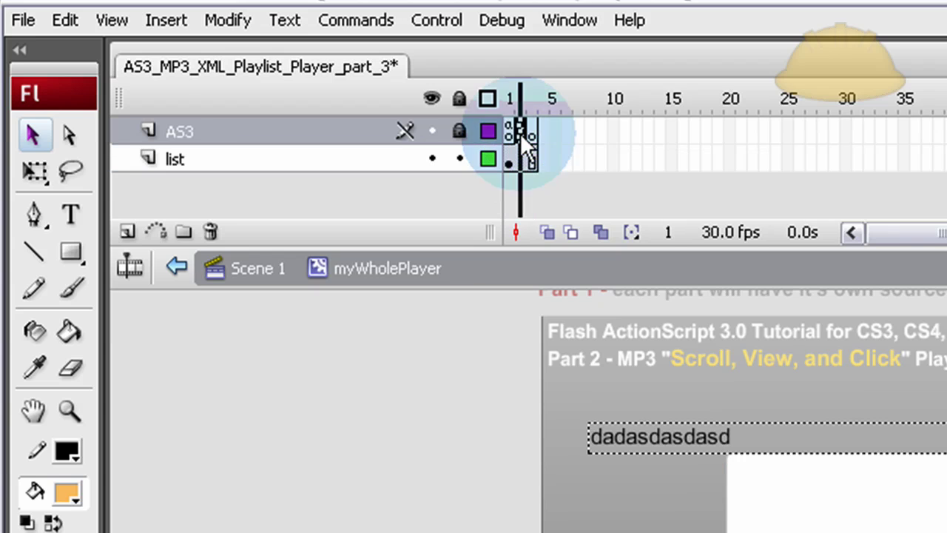
pyautogui.click(528, 132)
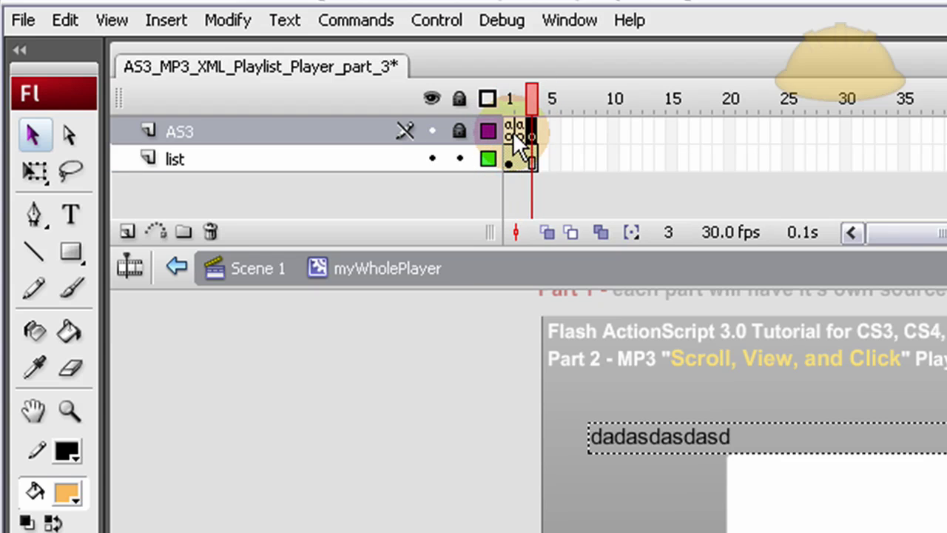
pyautogui.click(513, 132)
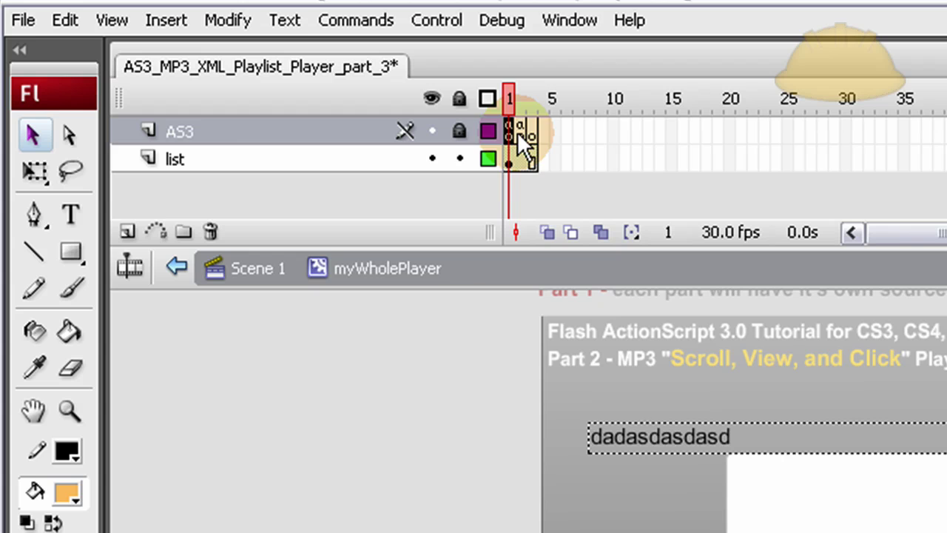
pyautogui.click(519, 131)
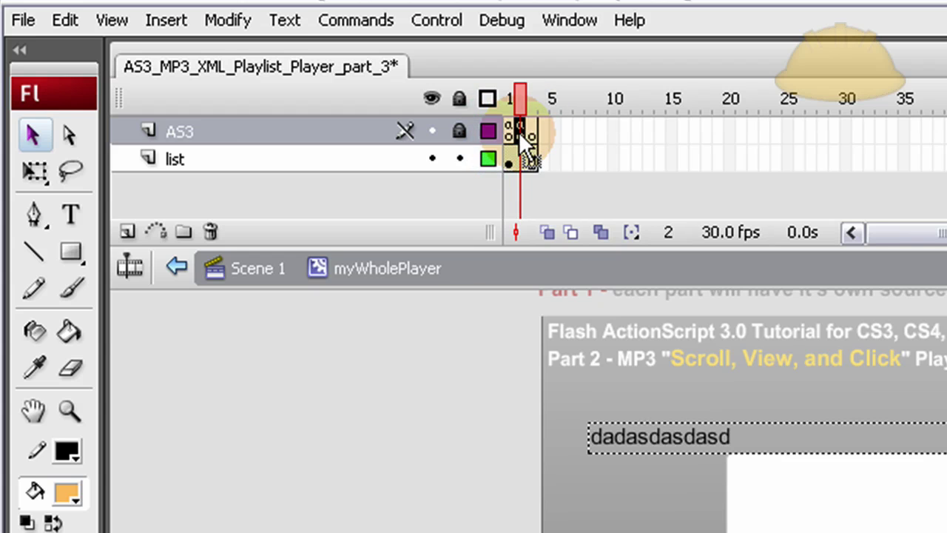
pyautogui.press('F9')
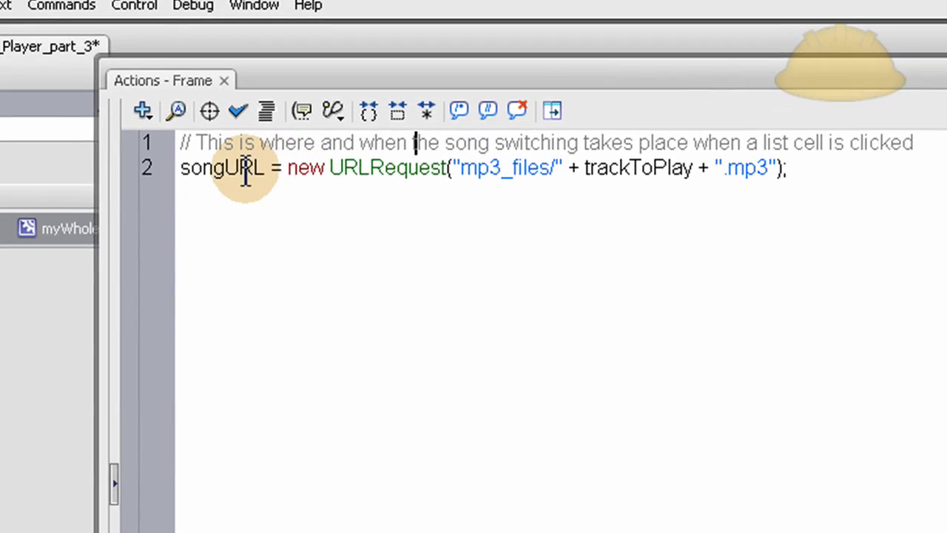
pyautogui.doubleClick(209, 172)
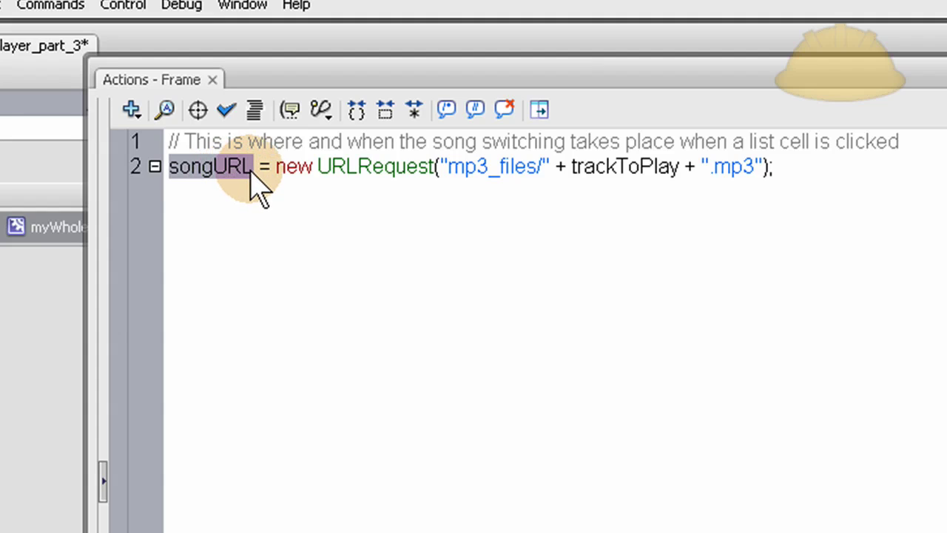
pyautogui.click(40, 310)
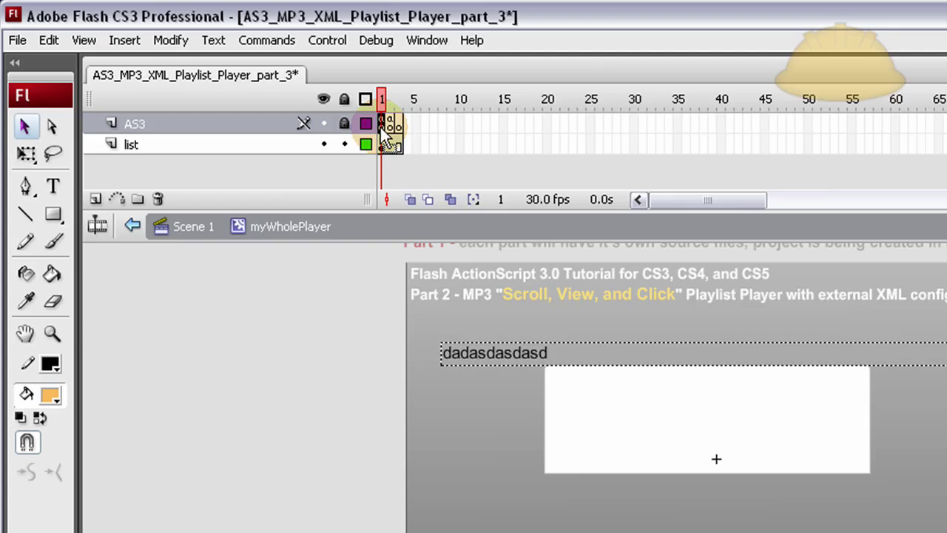
pyautogui.press('F9')
pyautogui.scroll(7, 507, 296)
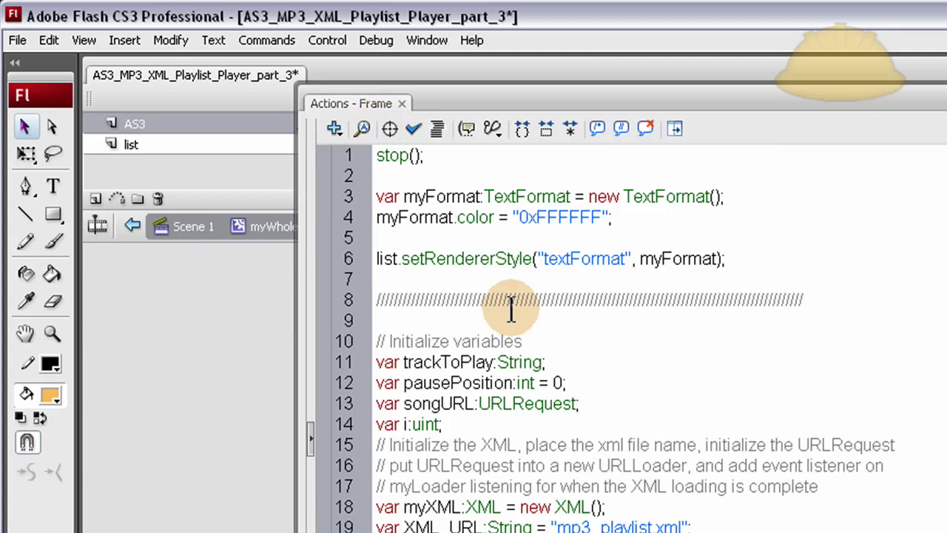
pyautogui.scroll(-8, 434, 228)
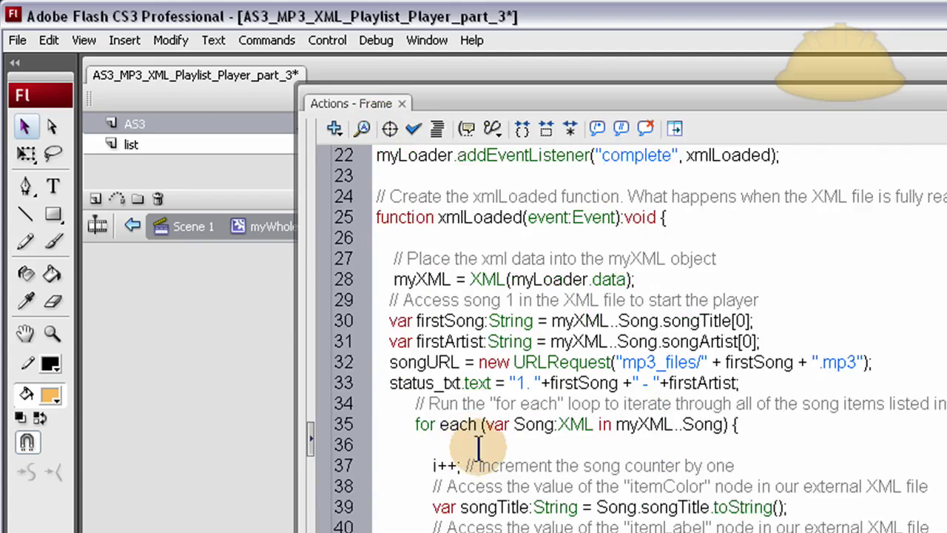
pyautogui.scroll(7, 481, 503)
pyautogui.scroll(-7, 303, 430)
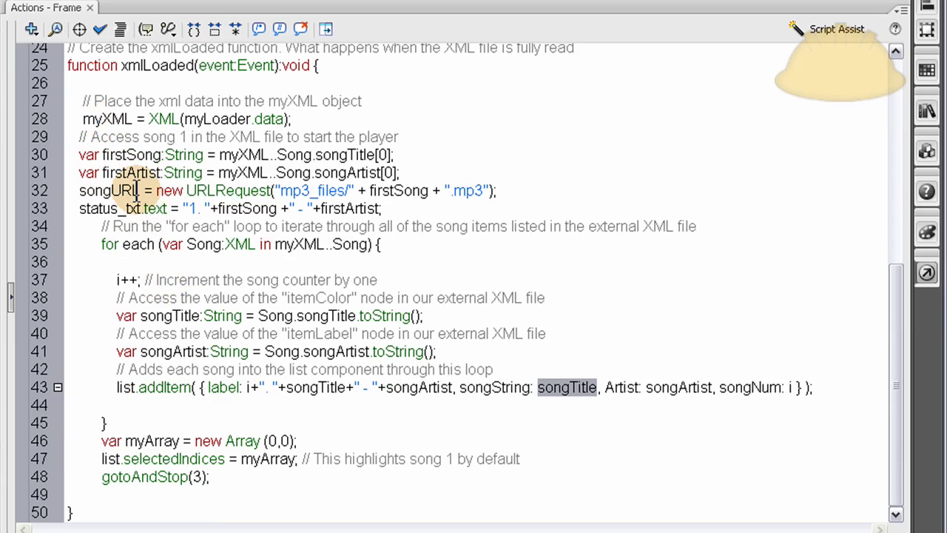
pyautogui.click(210, 478)
pyautogui.moveTo(102, 478); pyautogui.dragTo(244, 476)
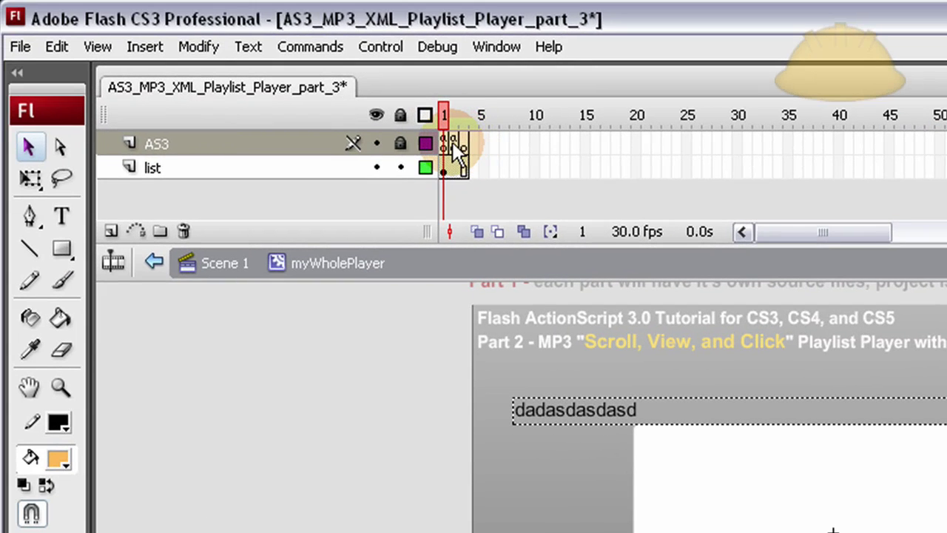
# Step through AS3 frames 2 and 3, toggle the Actions panel, and settle on frame 3
pyautogui.click(453, 143)
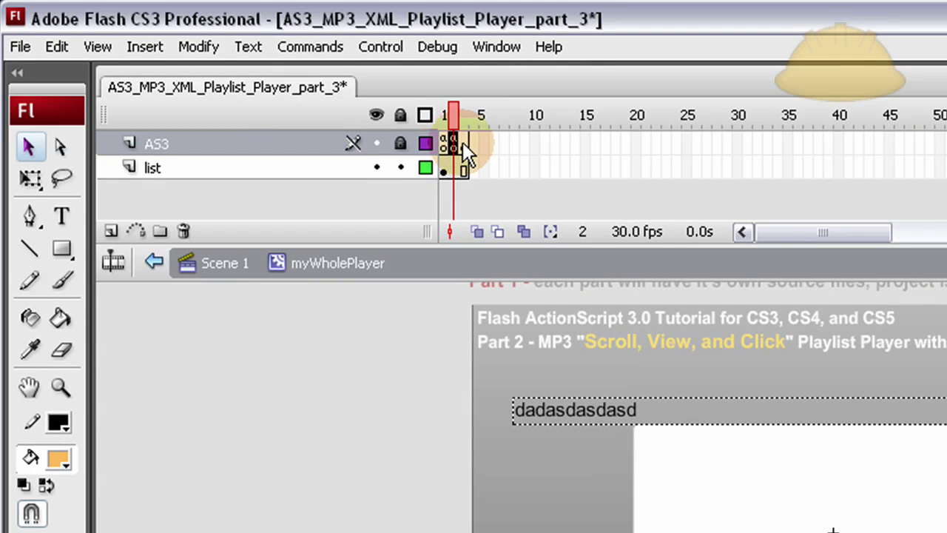
pyautogui.click(463, 143)
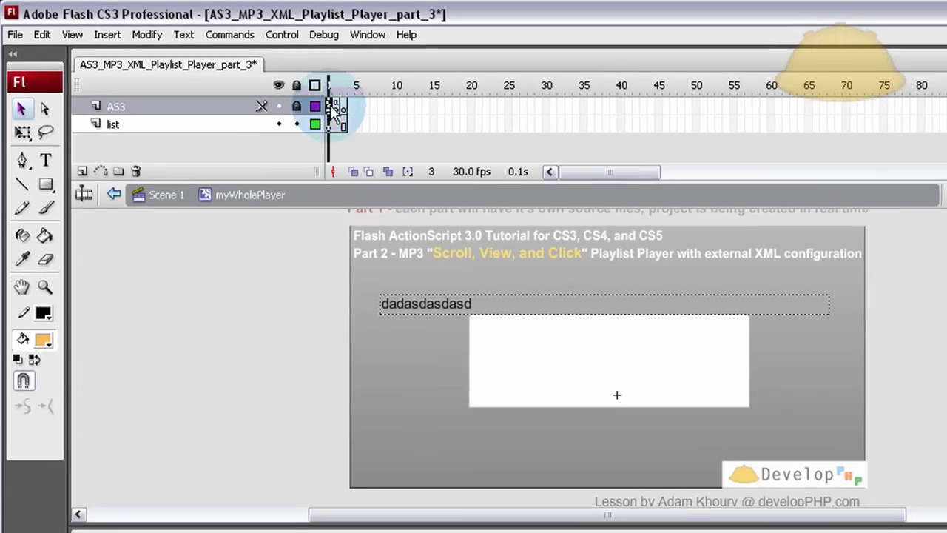
pyautogui.press('F9')
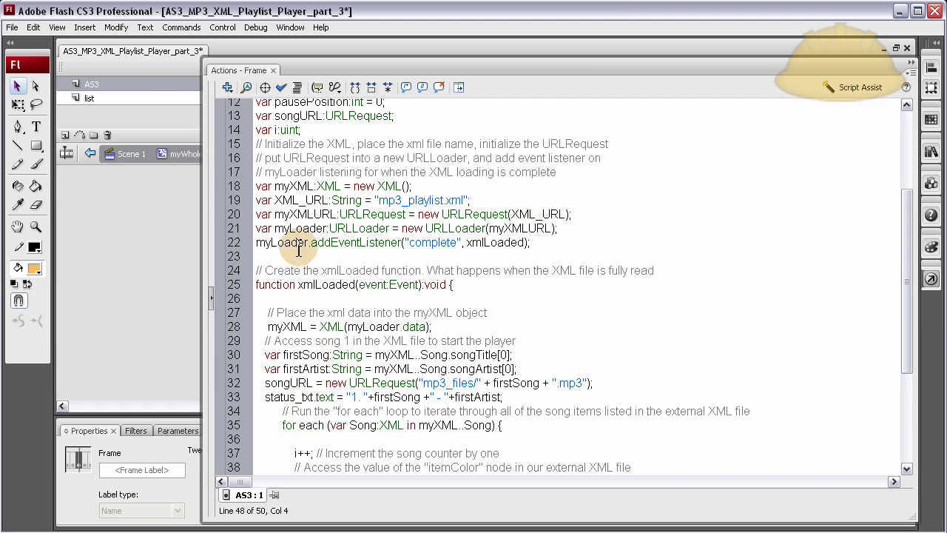
pyautogui.press('F9')
pyautogui.click(271, 84)
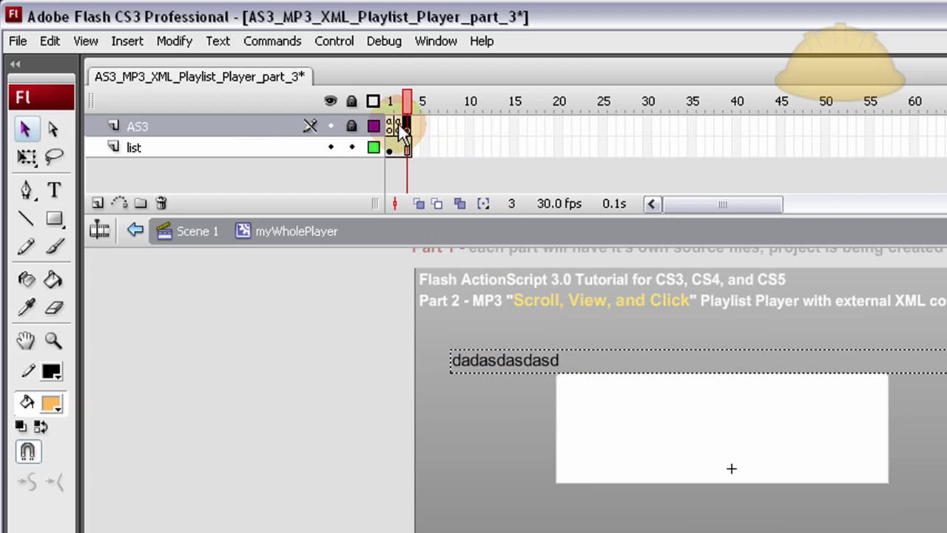
pyautogui.moveTo(402, 124)
pyautogui.mouseDown()
pyautogui.moveTo(412, 135)
pyautogui.moveTo(395, 124)
pyautogui.mouseUp()
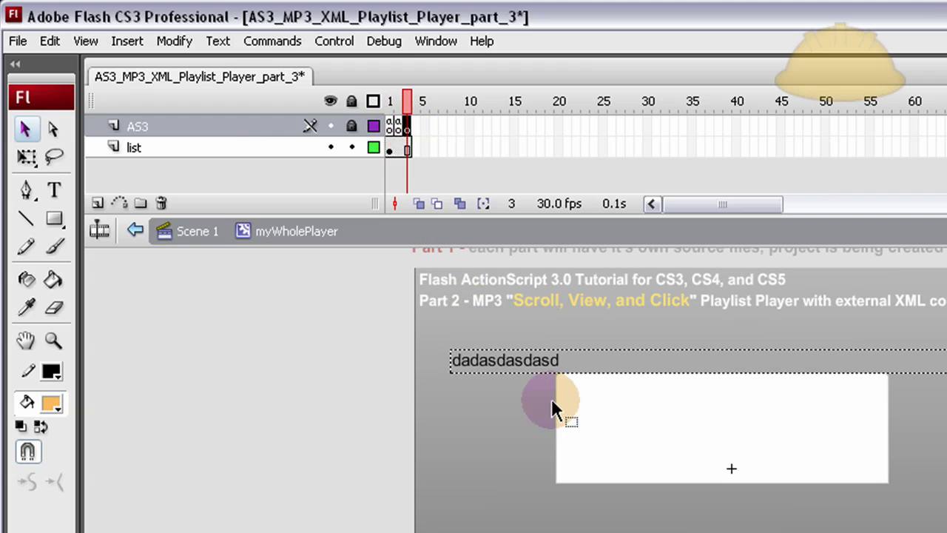
pyautogui.click(400, 127)
pyautogui.press('F9')
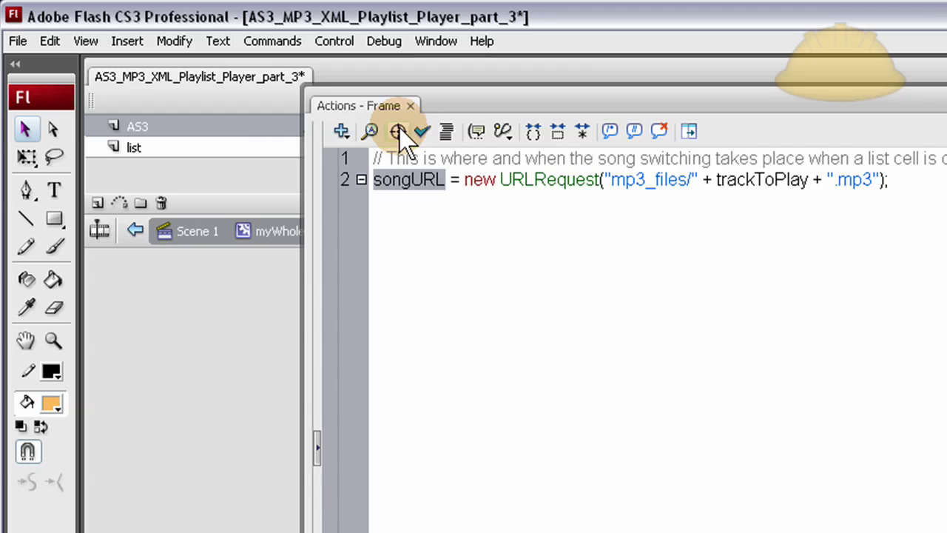
pyautogui.press('F9')
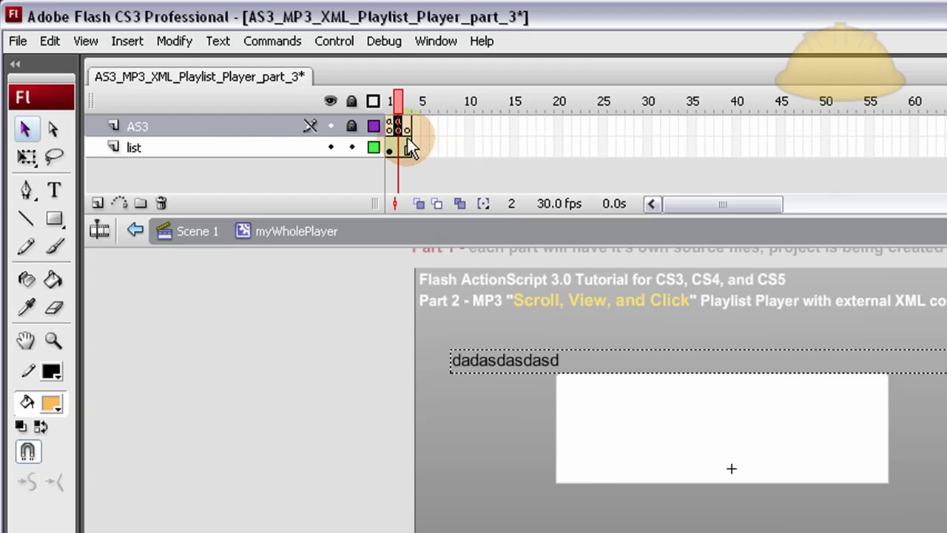
pyautogui.press('F9')
pyautogui.doubleClick(447, 180)
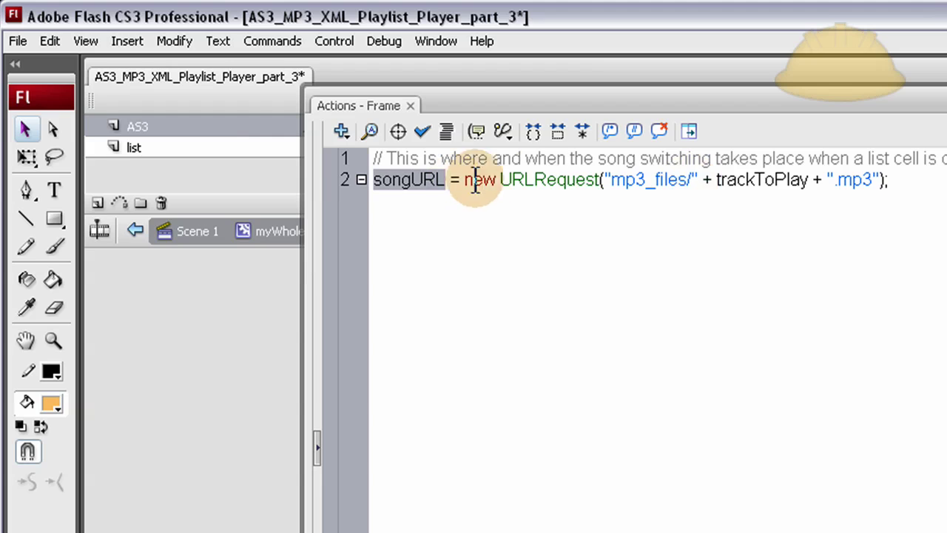
pyautogui.doubleClick(785, 180)
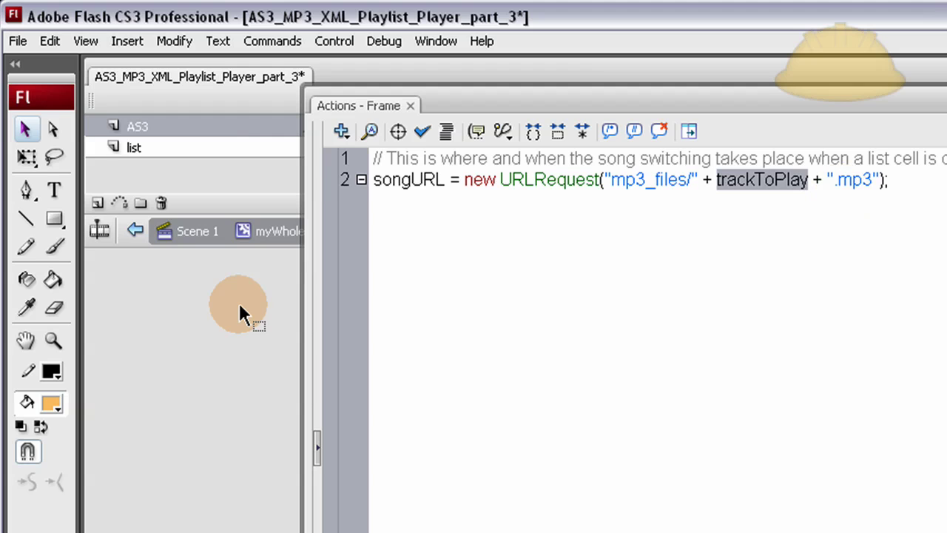
pyautogui.press('F9')
pyautogui.click(637, 400)
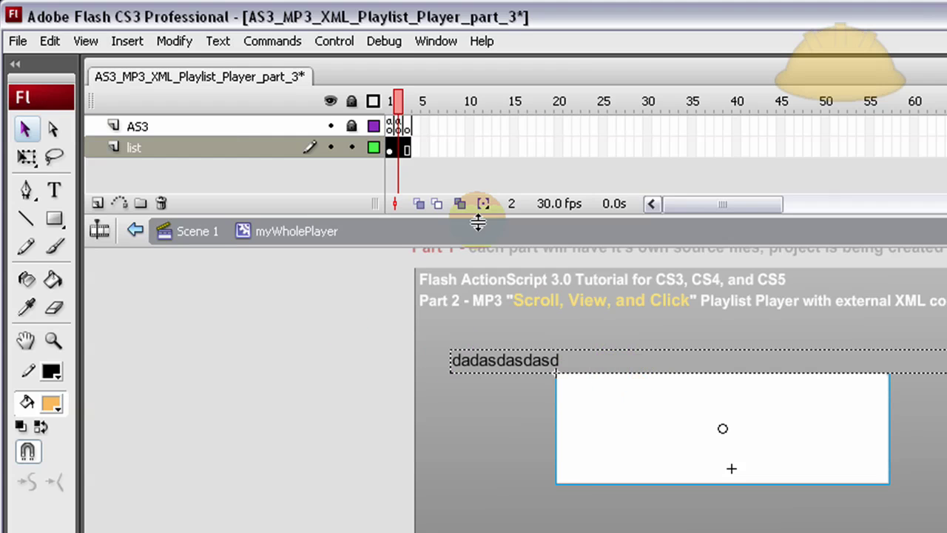
pyautogui.click(407, 127)
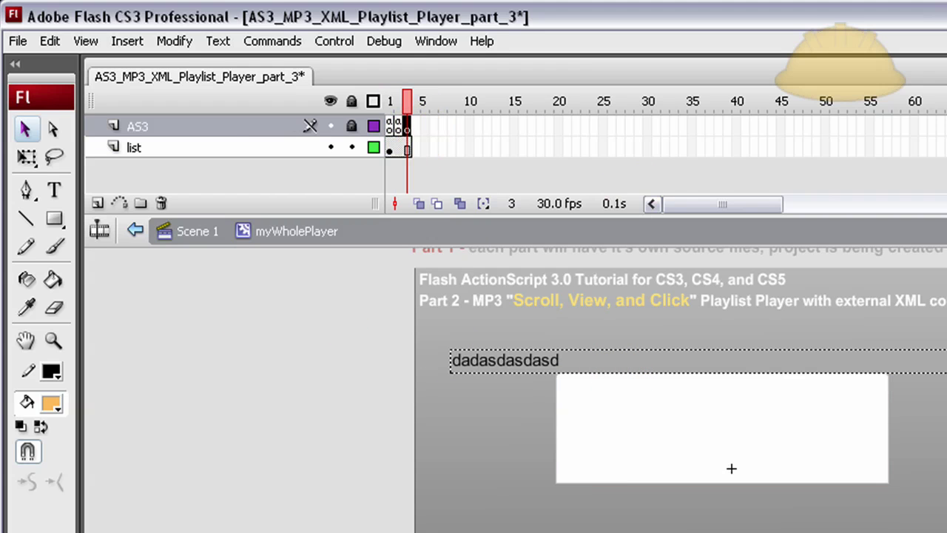
pyautogui.press('F9')
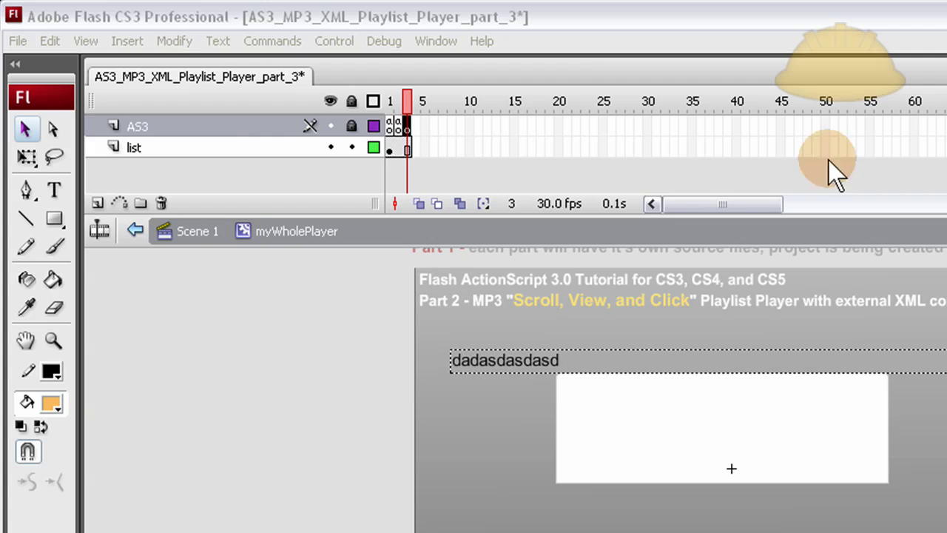
pyautogui.click(406, 130)
pyautogui.press('F9')
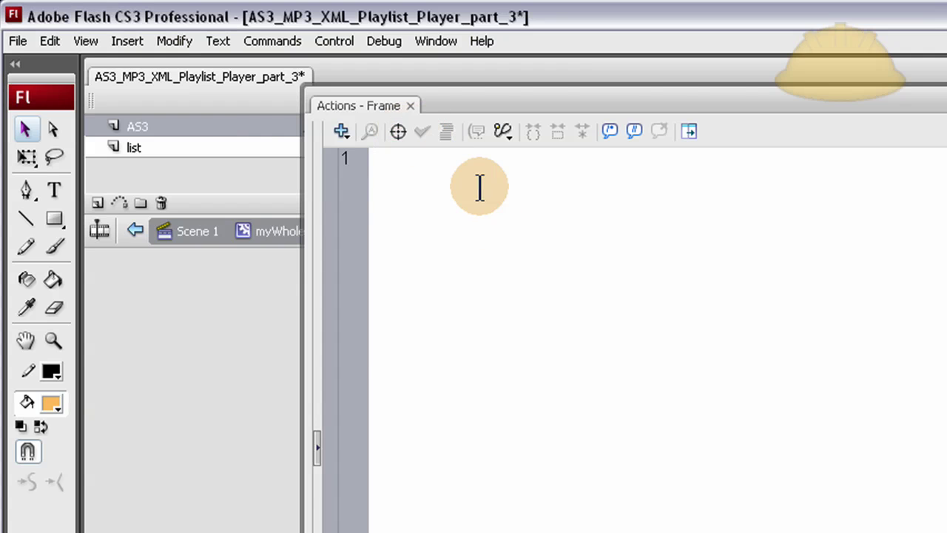
pyautogui.press('F9')
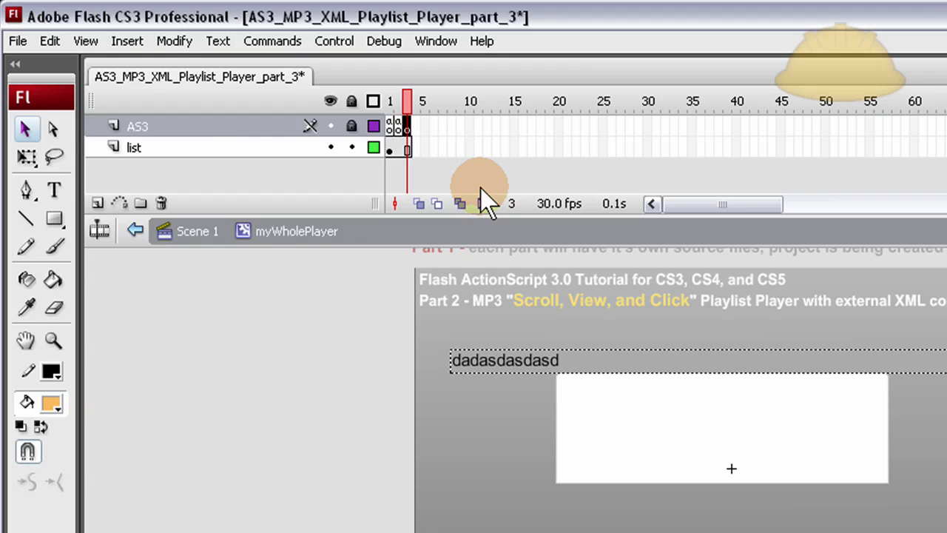
pyautogui.click(401, 128)
pyautogui.press('F9')
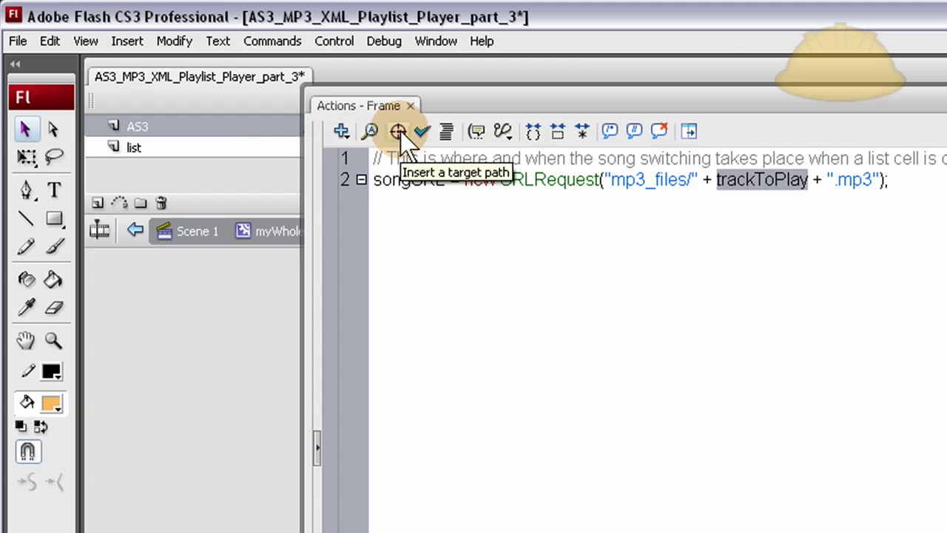
pyautogui.click(518, 309)
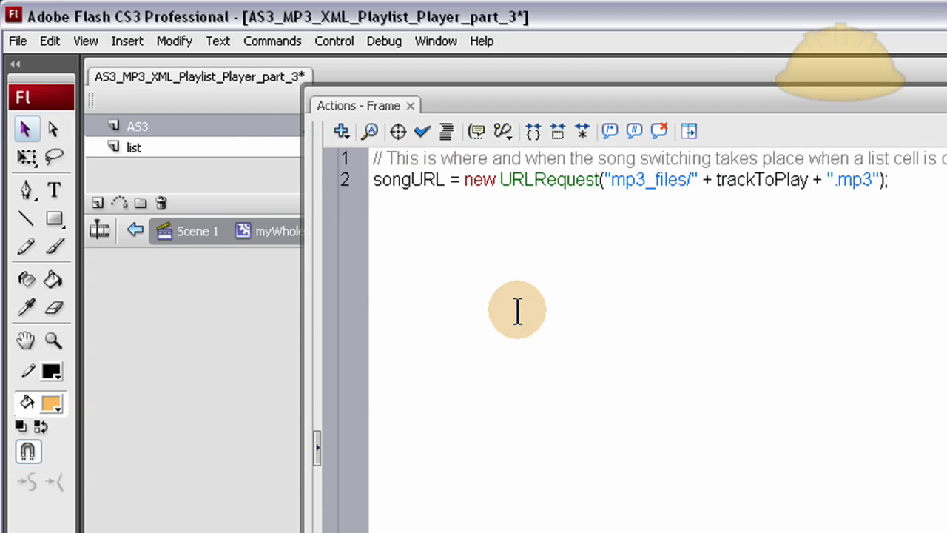
pyautogui.moveTo(611, 180); pyautogui.dragTo(881, 182)
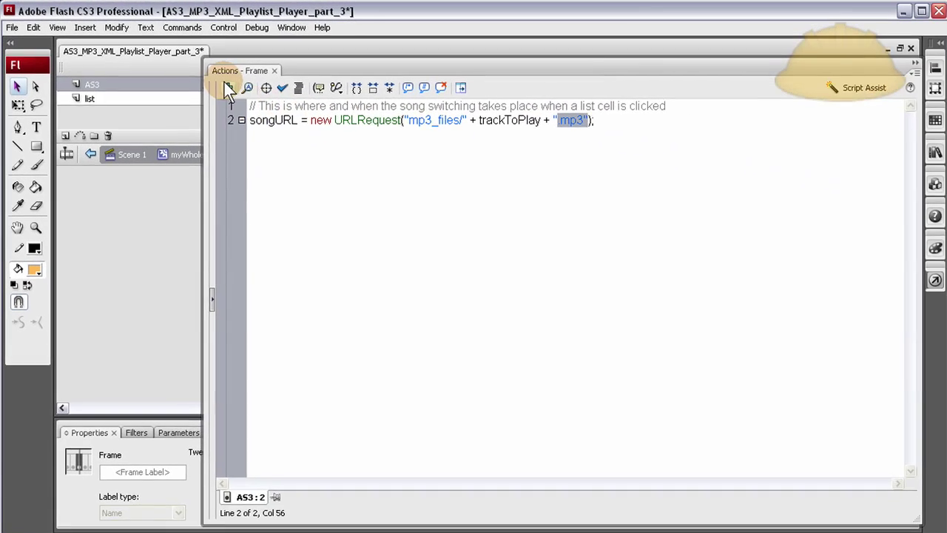
pyautogui.press('F9')
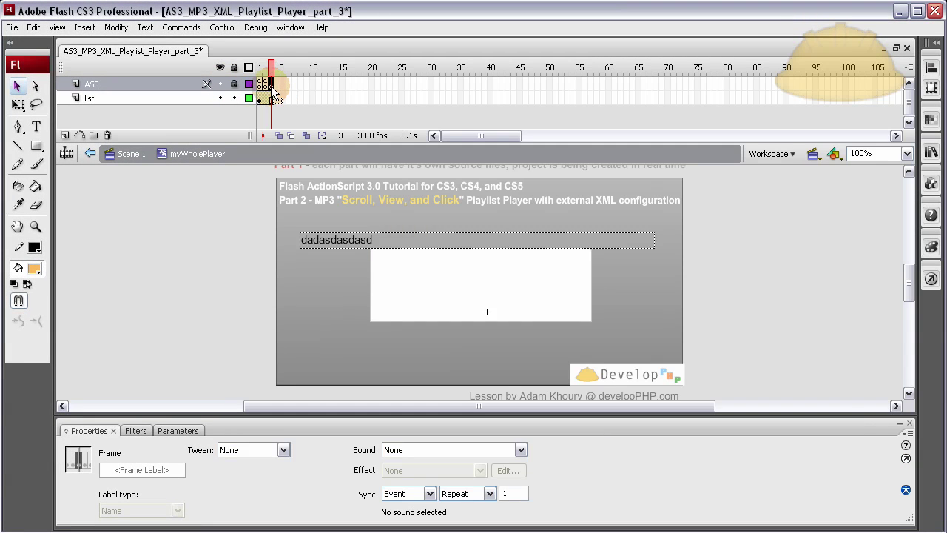
pyautogui.press('F9')
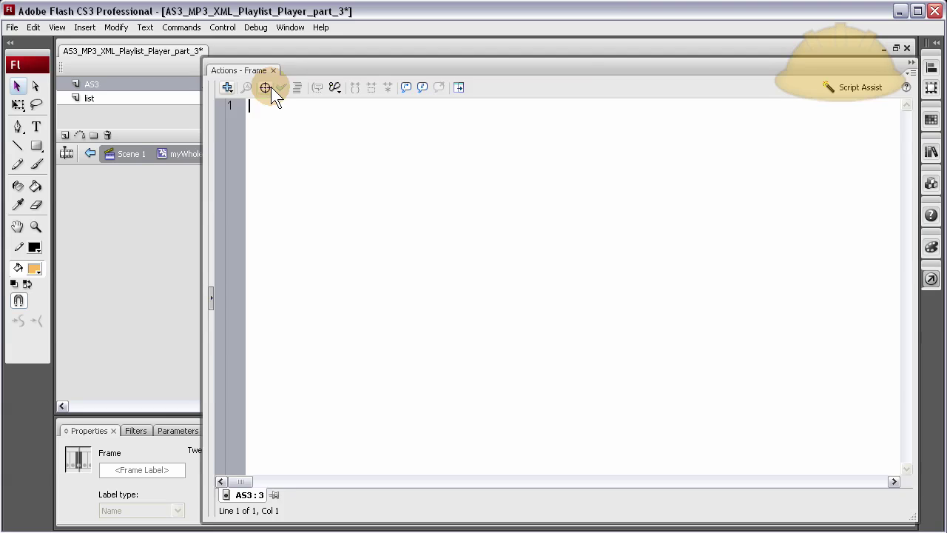
pyautogui.write('stop(); var snd:Sound = new Sound(); var channel:SoundChannel; var context:SoundLoaderContext = new SoundLoaderContext(5000, true); snd.load(songURL, context); channel = snd.play(pausePosition); // Start playing // Playlist item click listener list.addEventListener(Event.CHANGE, itemClick); // Playlist item click function function itemClick (event:Event):void { \tchannel.stop(); // stop play \tstatus_txt.text = "Now Playing: " + event.target.selectedItem.label + ".mp3"; \ttrackToPlay = event.target.selectedItem.songString; \tgotoAndPlay(2); }')
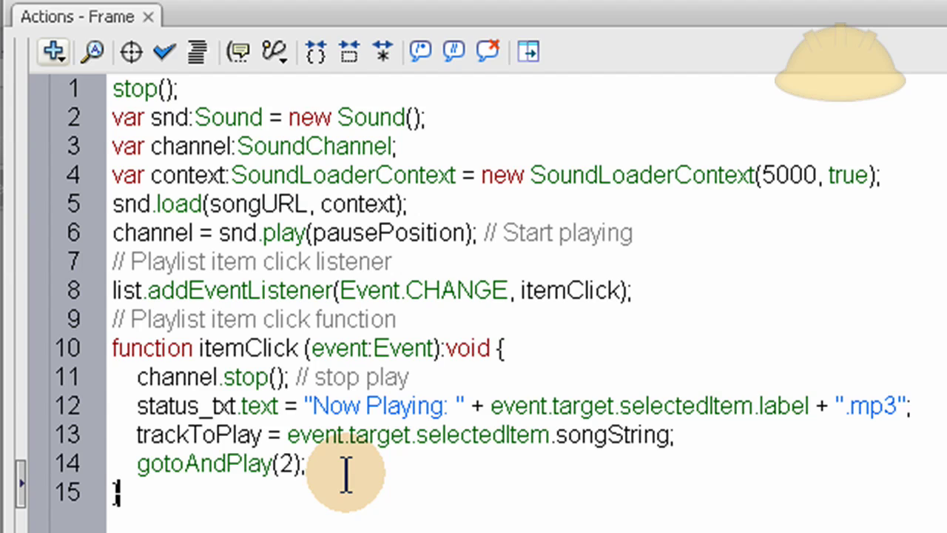
pyautogui.tripleClick(185, 88)
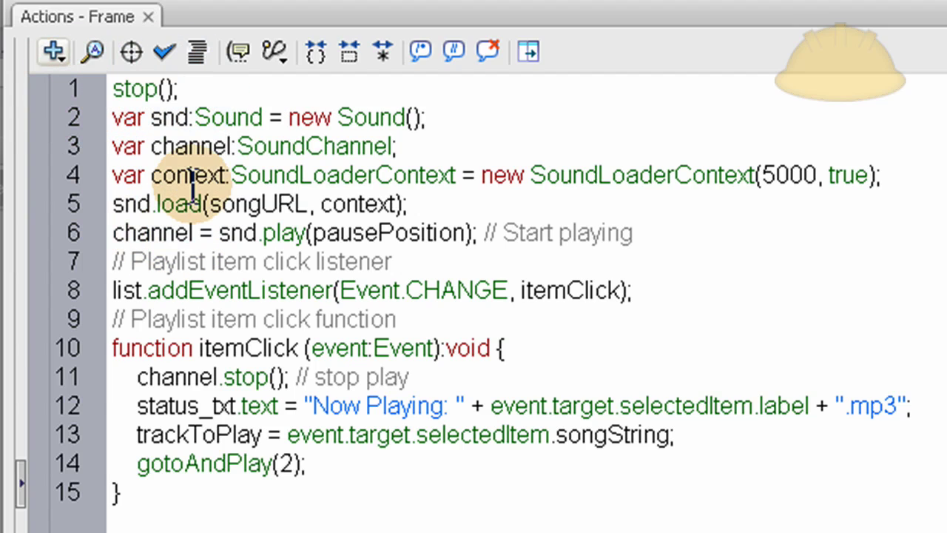
pyautogui.click(129, 131)
pyautogui.moveTo(130, 132); pyautogui.dragTo(260, 514)
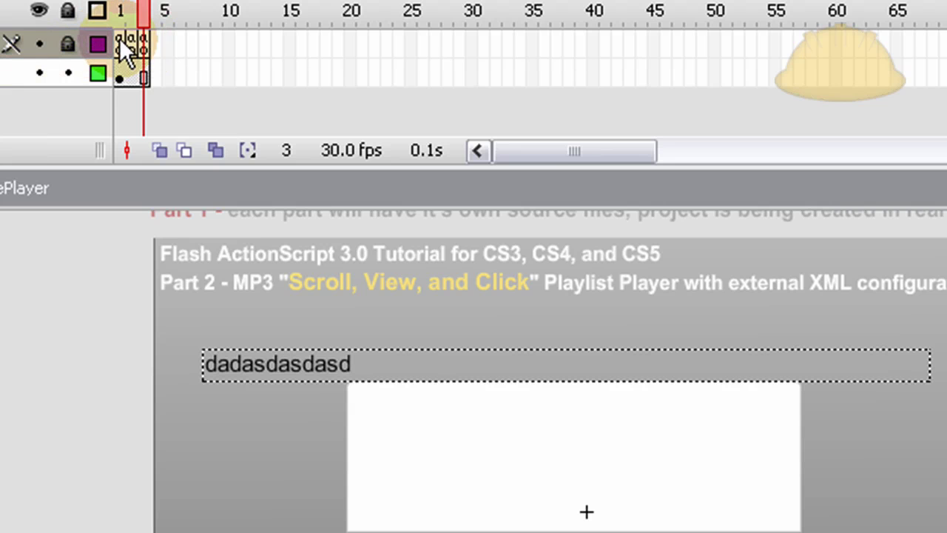
pyautogui.click(132, 72)
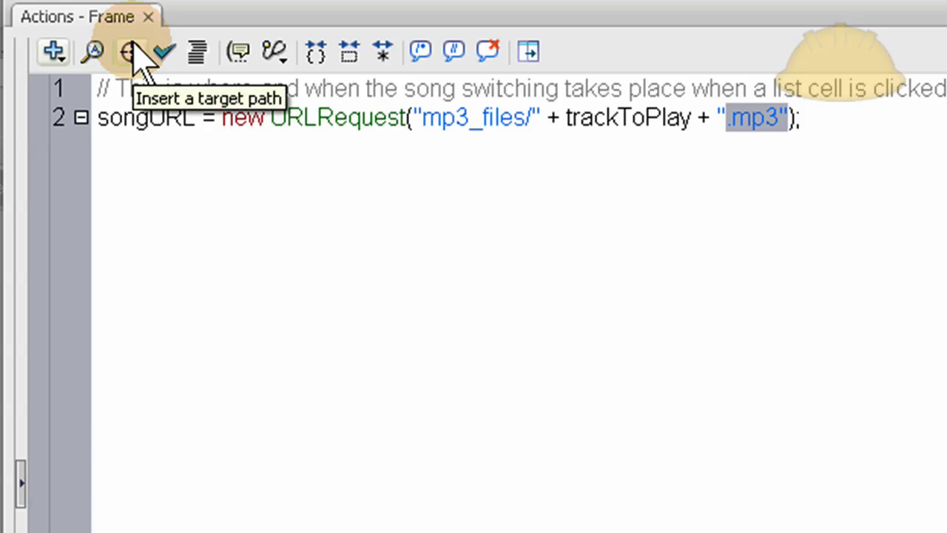
pyautogui.doubleClick(127, 117)
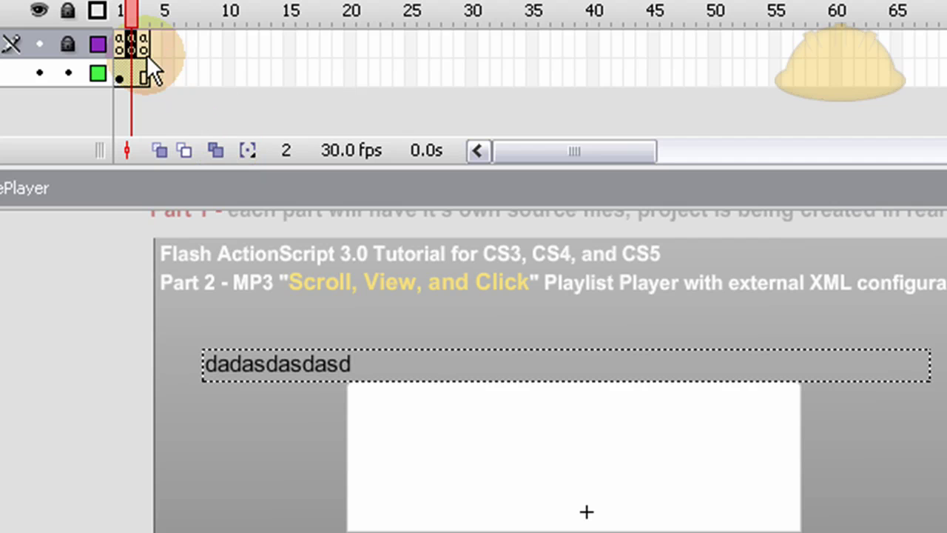
pyautogui.click(145, 45)
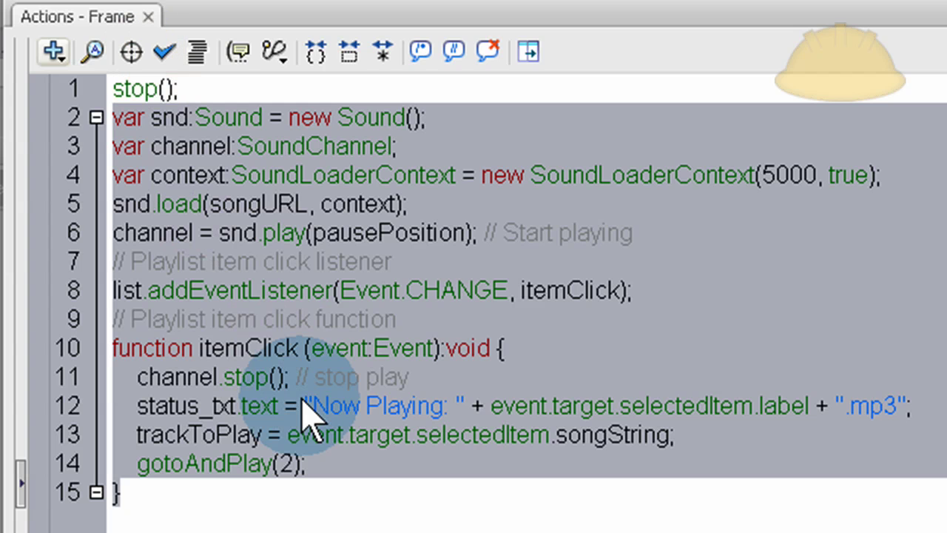
pyautogui.click(296, 406)
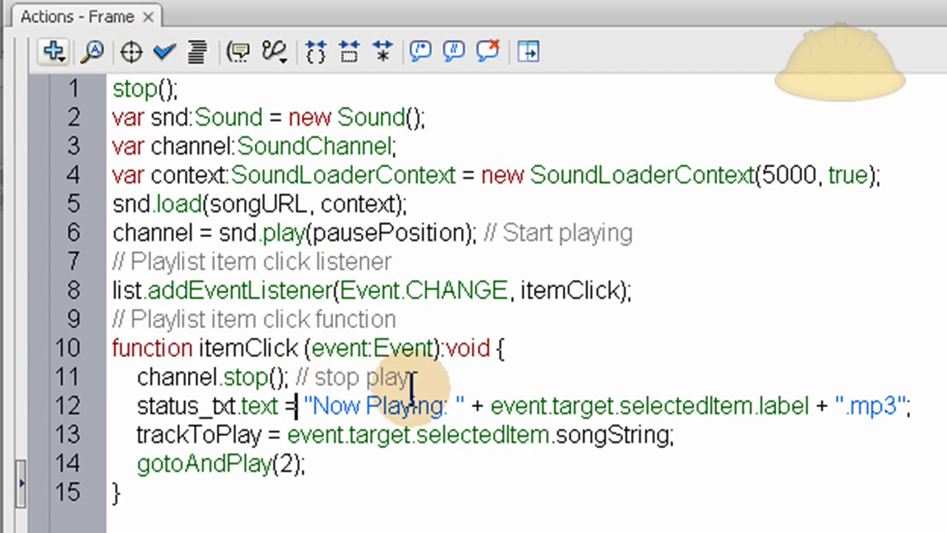
pyautogui.click(432, 382)
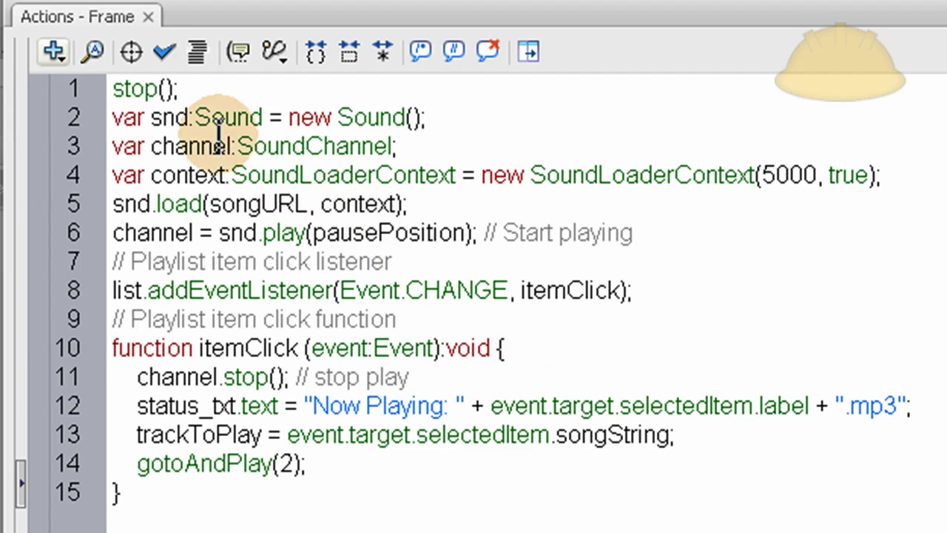
pyautogui.moveTo(113, 89); pyautogui.dragTo(178, 88)
pyautogui.click(110, 118)
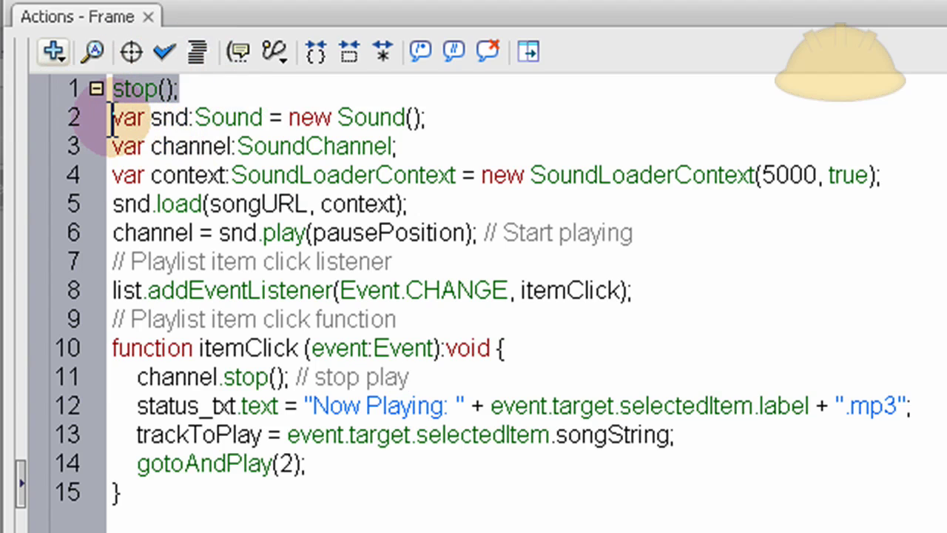
pyautogui.click(120, 146)
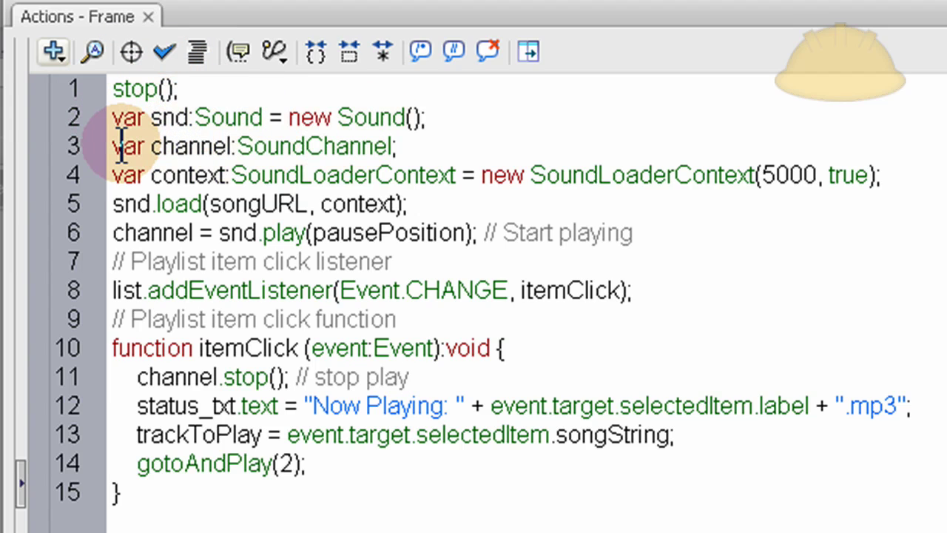
pyautogui.doubleClick(190, 145)
pyautogui.click(281, 157)
pyautogui.doubleClick(281, 148)
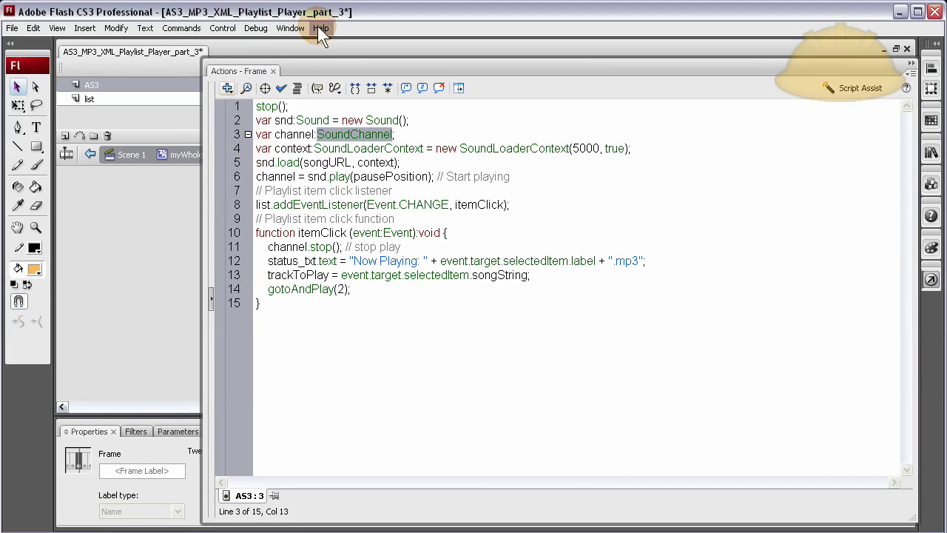
pyautogui.click(321, 28)
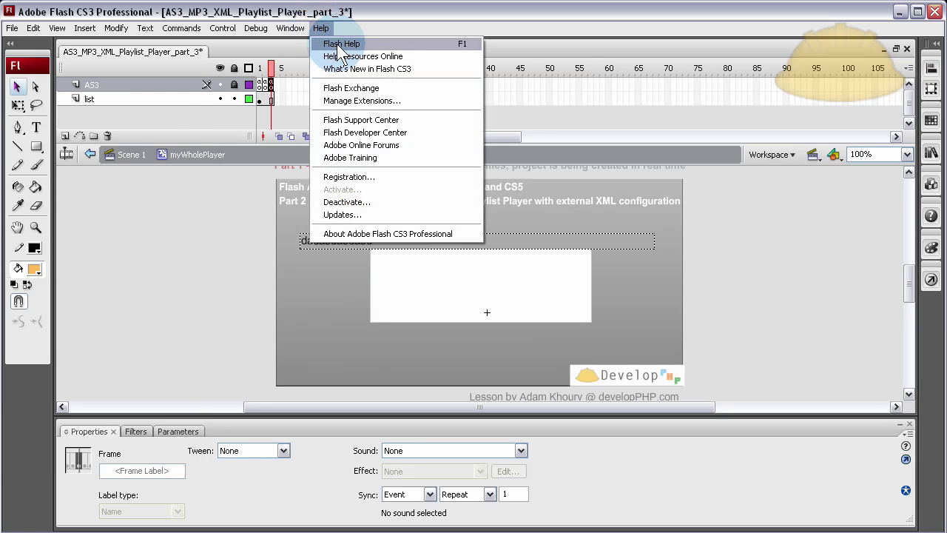
pyautogui.click(336, 43)
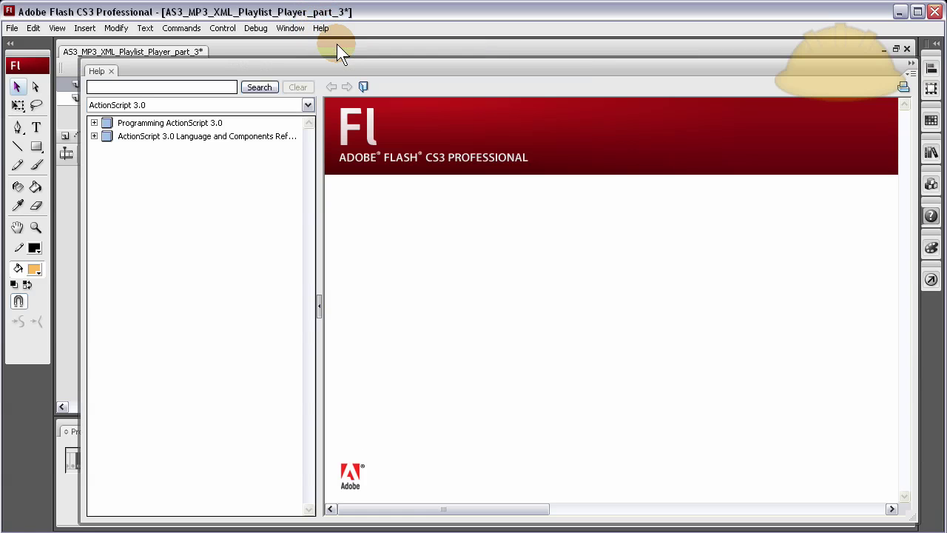
pyautogui.click(148, 86)
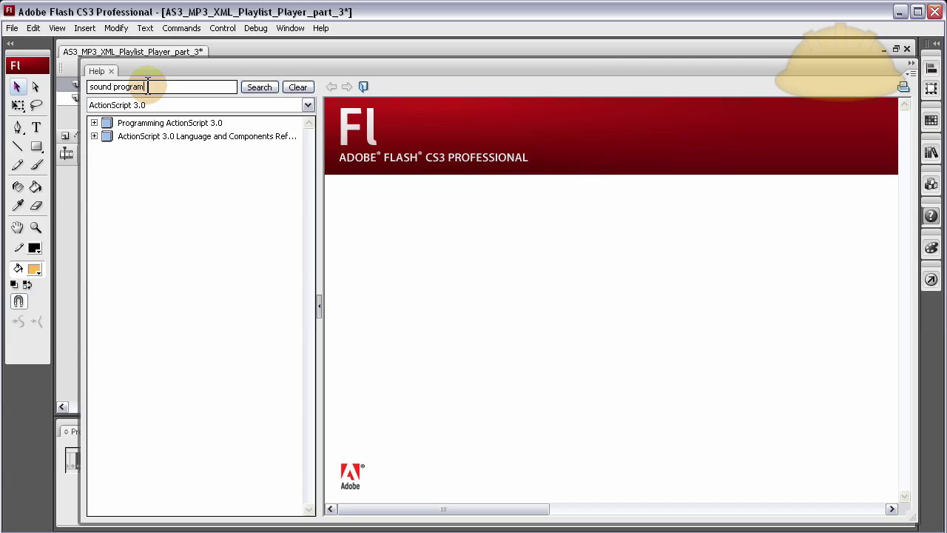
pyautogui.write('sound programming')
pyautogui.press('Return')
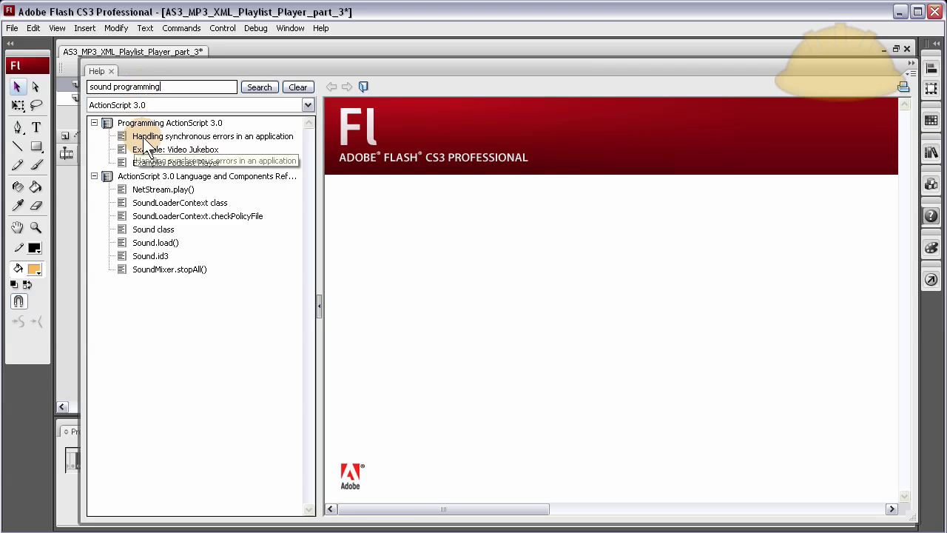
pyautogui.click(194, 149)
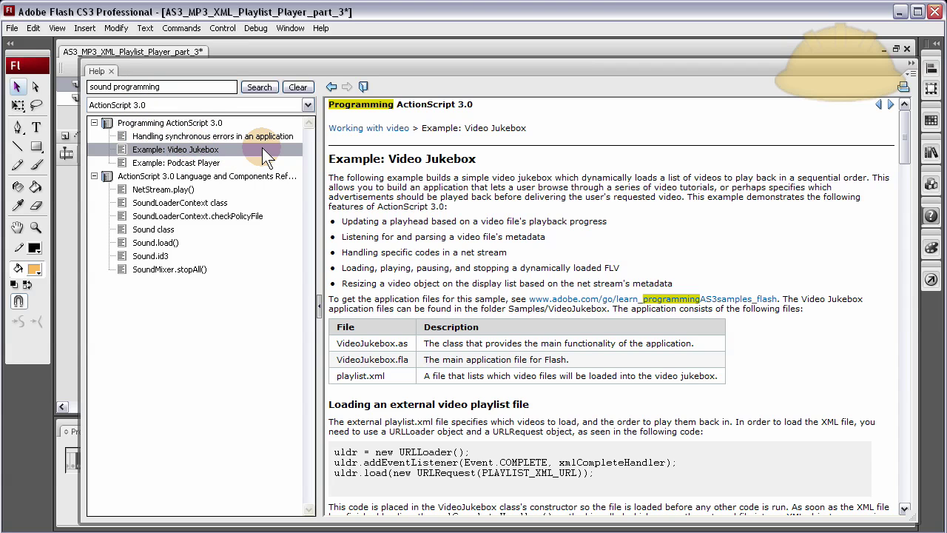
pyautogui.click(189, 163)
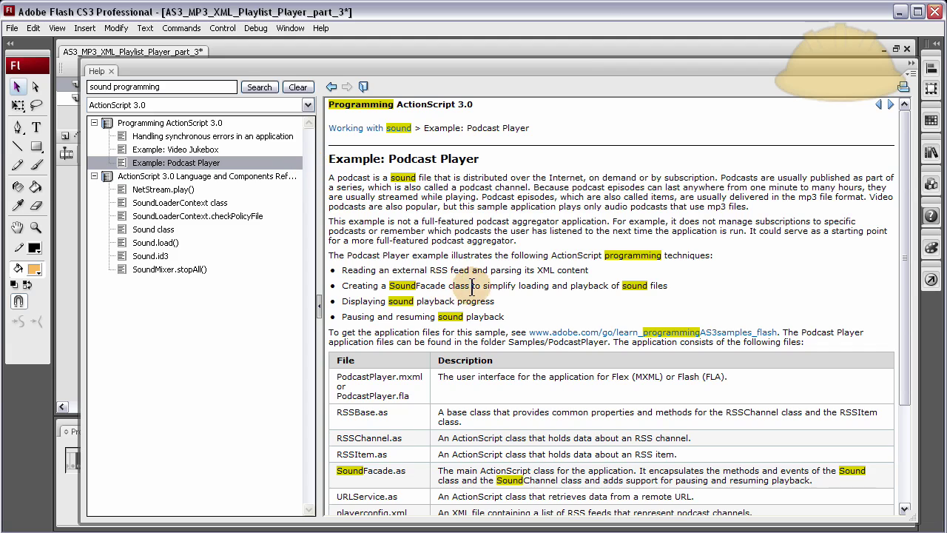
pyautogui.scroll(-3, 538, 294)
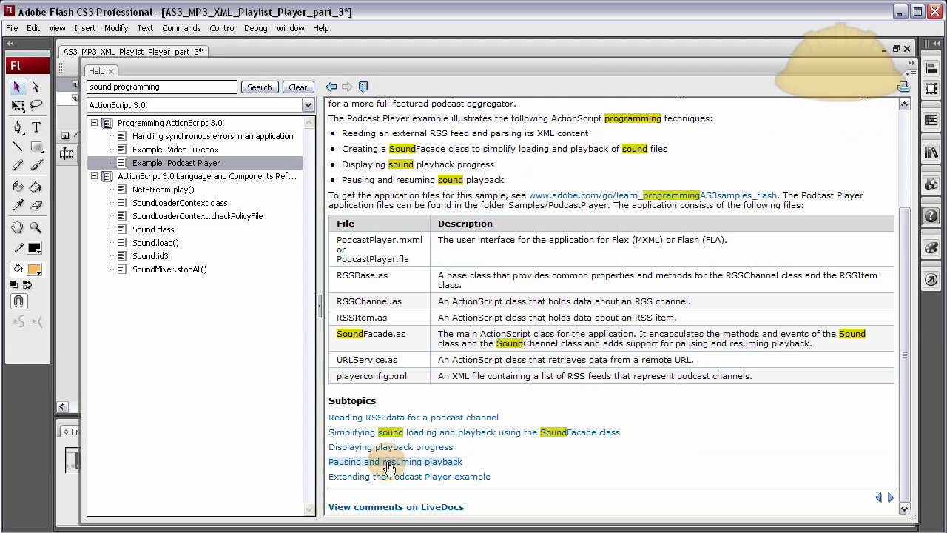
pyautogui.scroll(3, 463, 442)
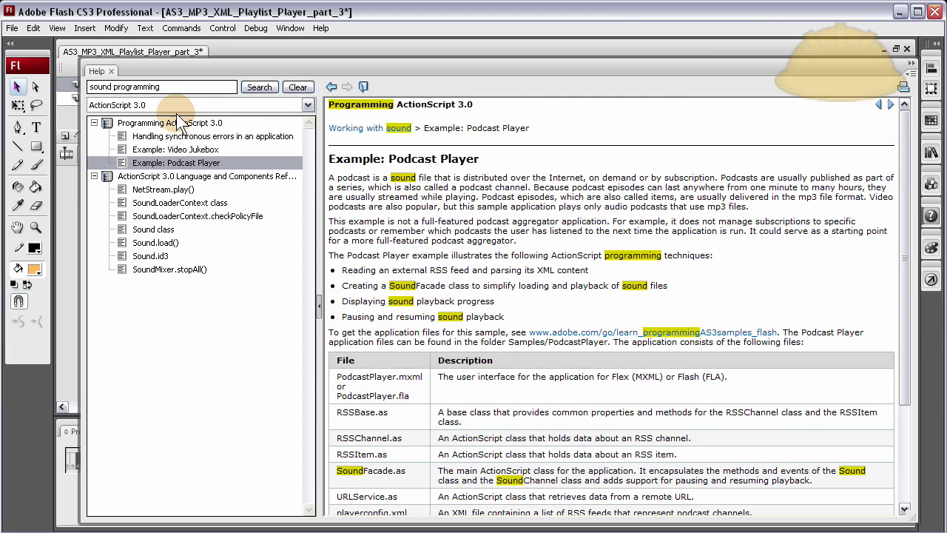
pyautogui.click(769, 74)
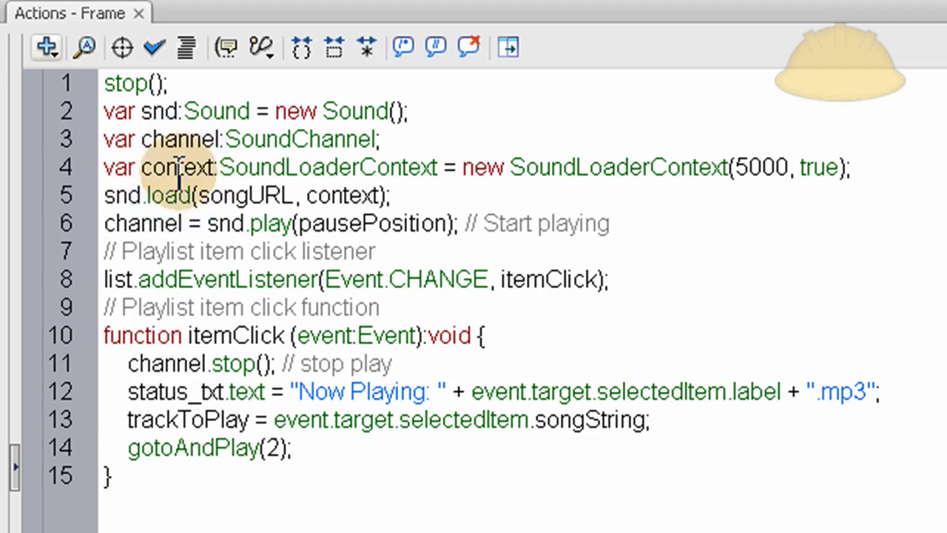
pyautogui.doubleClick(148, 167)
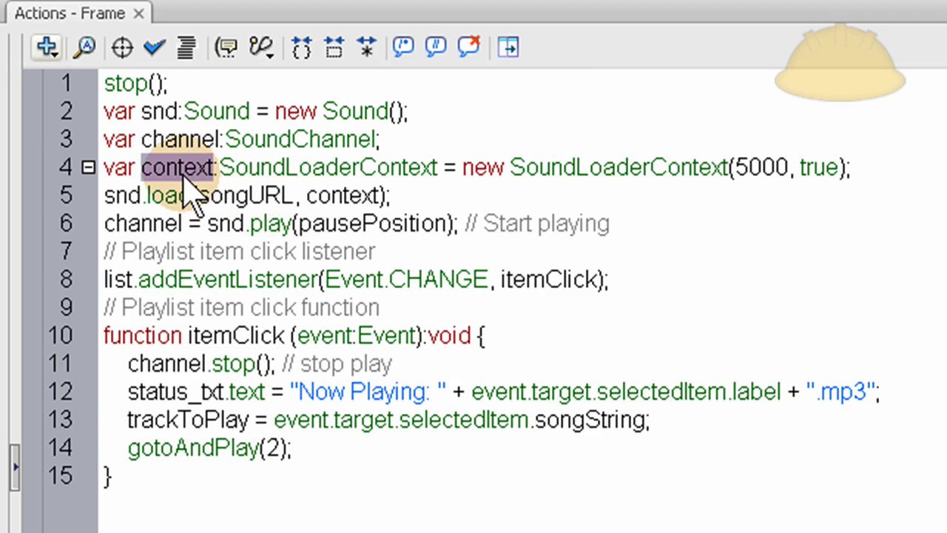
pyautogui.moveTo(218, 167); pyautogui.dragTo(438, 167)
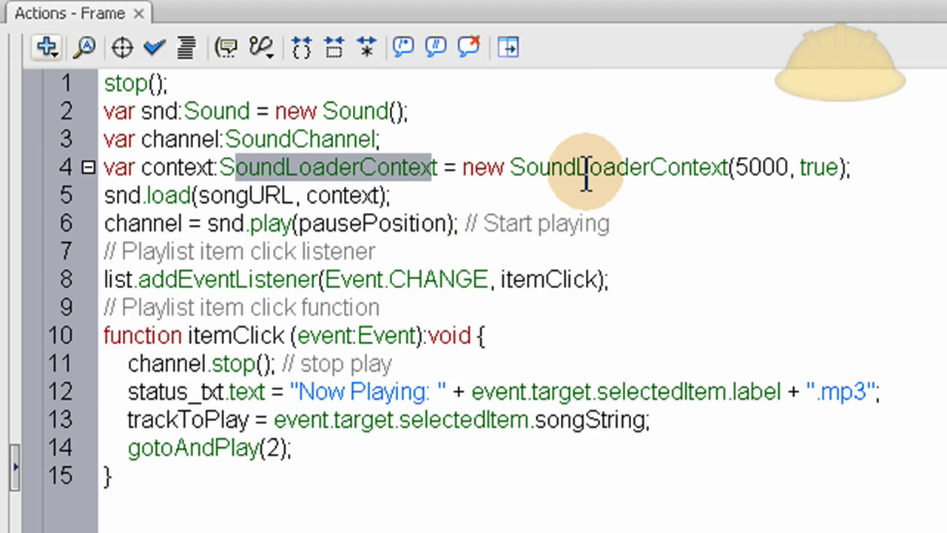
pyautogui.doubleClick(661, 168)
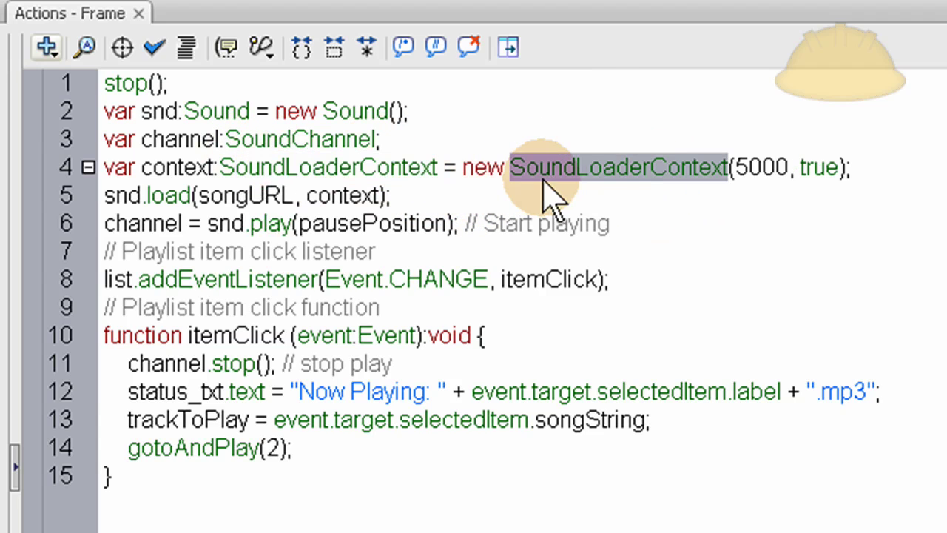
pyautogui.doubleClick(755, 170)
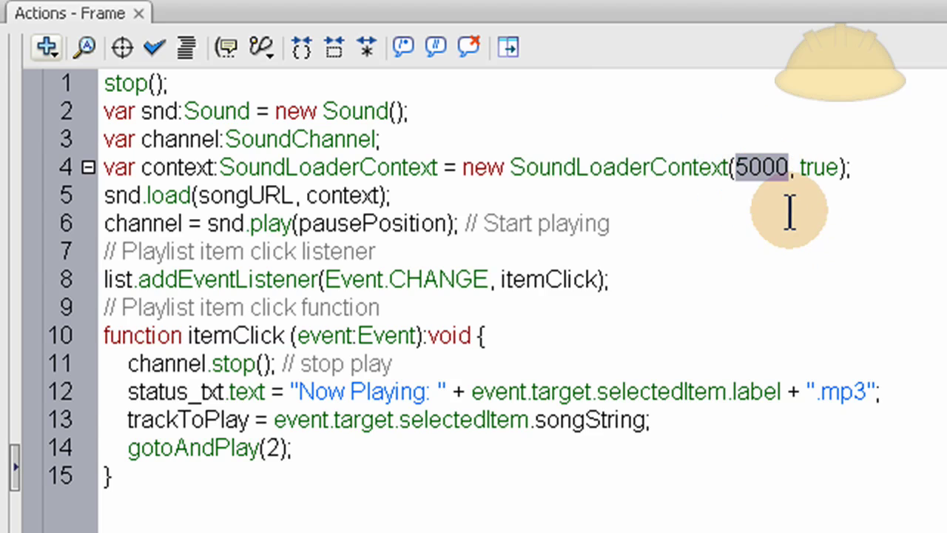
pyautogui.doubleClick(768, 171)
pyautogui.click(786, 171)
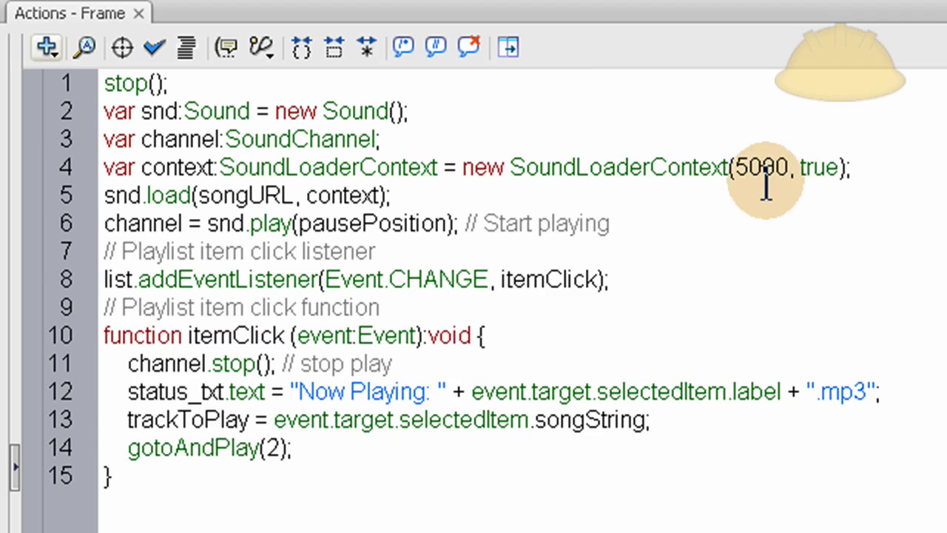
pyautogui.click(765, 167)
pyautogui.doubleClick(764, 167)
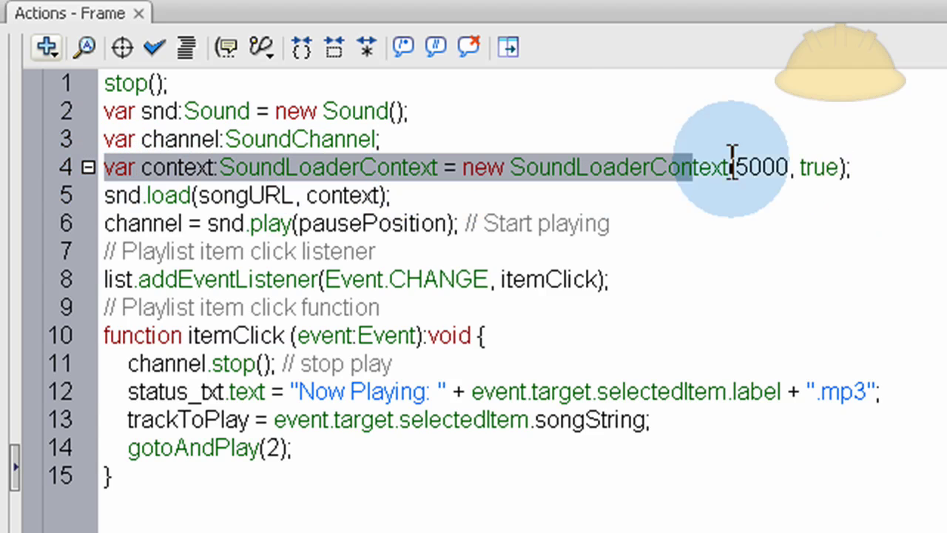
pyautogui.moveTo(731, 167); pyautogui.dragTo(944, 163)
pyautogui.click(939, 175)
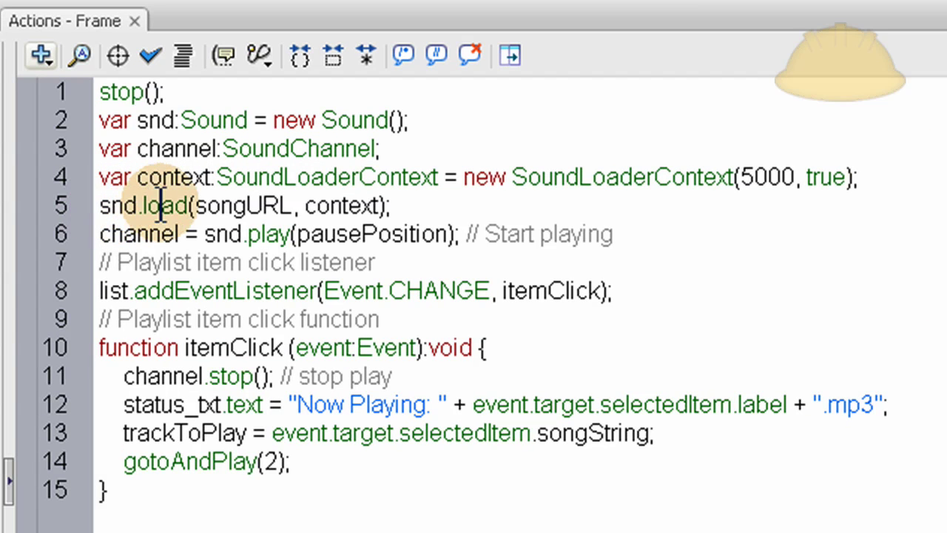
pyautogui.moveTo(195, 207); pyautogui.dragTo(293, 206)
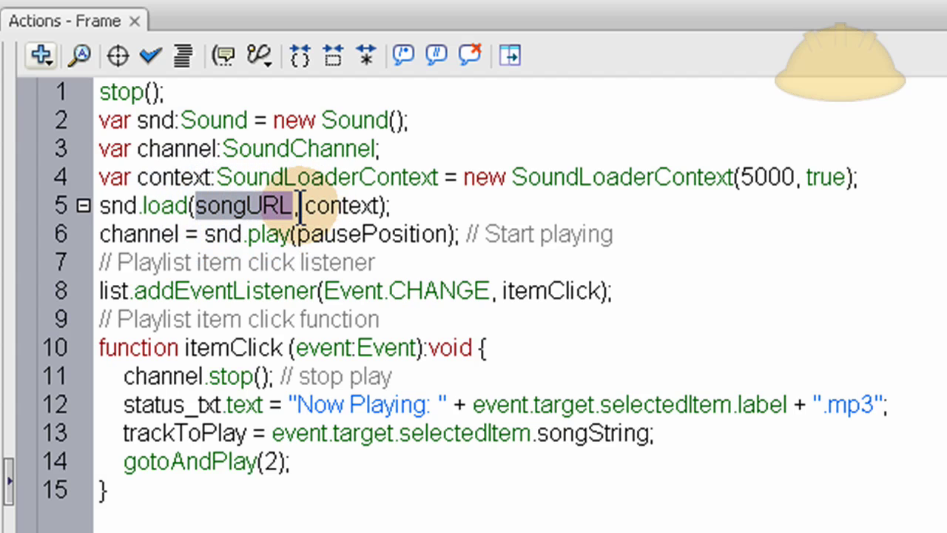
pyautogui.doubleClick(169, 205)
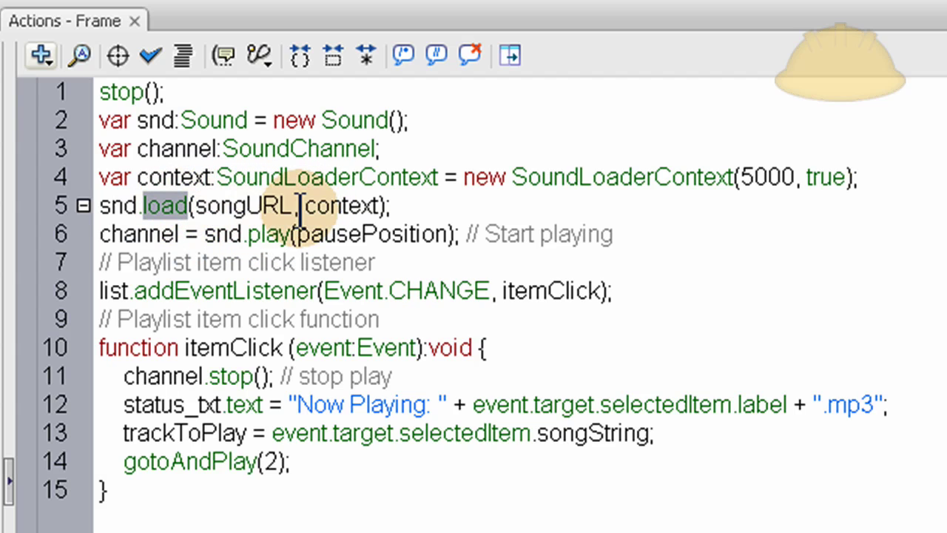
pyautogui.moveTo(197, 206); pyautogui.dragTo(289, 206)
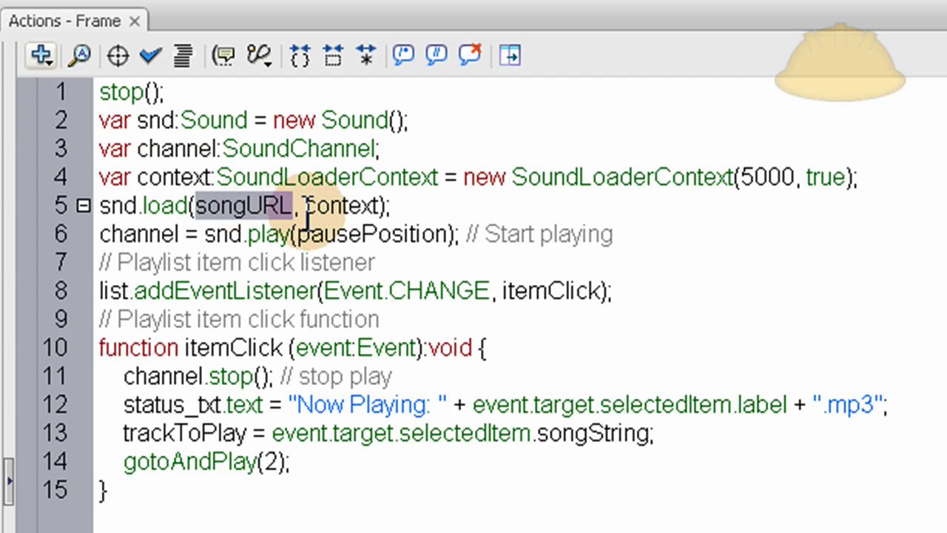
pyautogui.moveTo(306, 207); pyautogui.dragTo(379, 207)
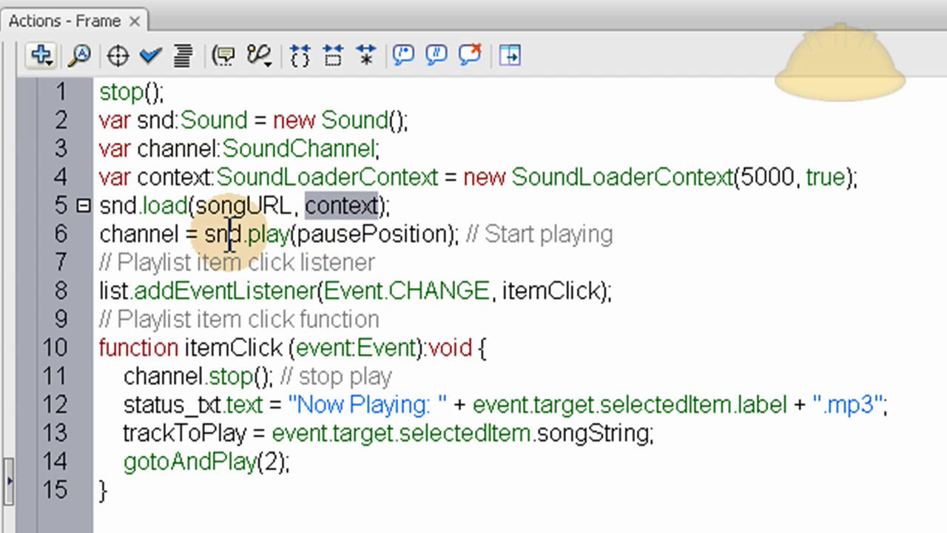
pyautogui.doubleClick(138, 234)
pyautogui.moveTo(613, 229); pyautogui.dragTo(435, 234)
pyautogui.doubleClick(342, 234)
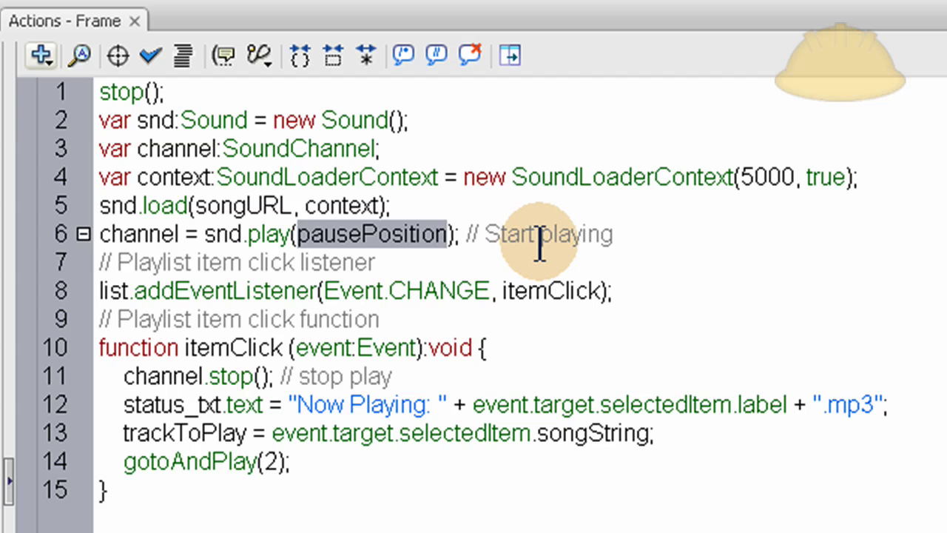
pyautogui.click(727, 235)
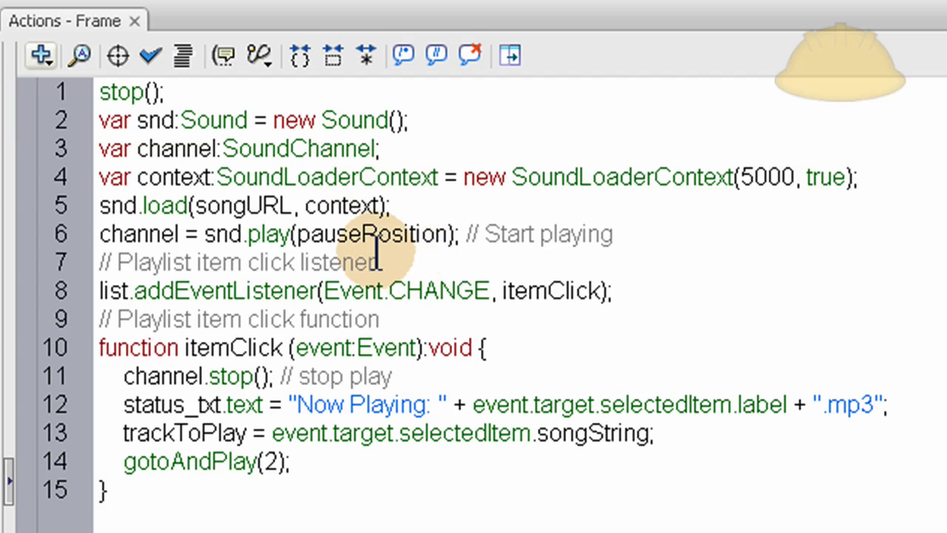
pyautogui.doubleClick(375, 234)
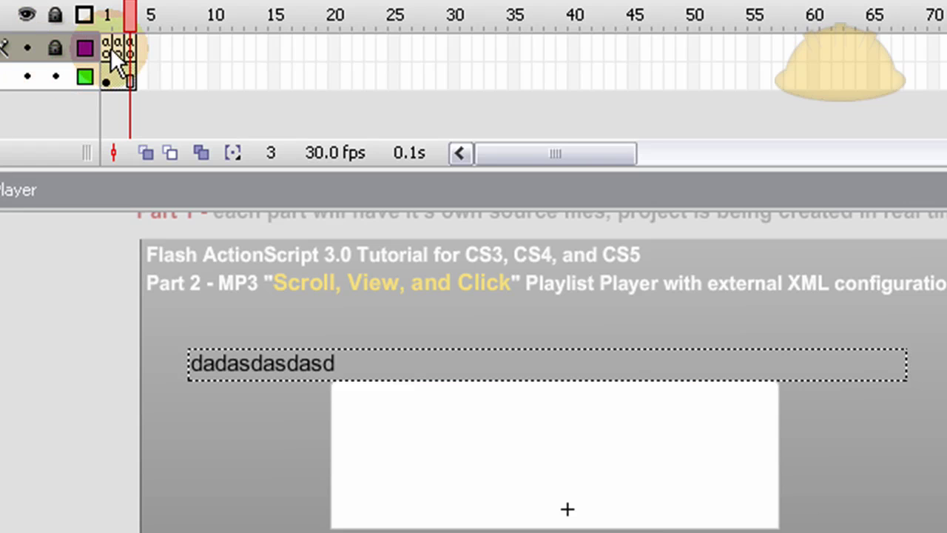
pyautogui.click(110, 48)
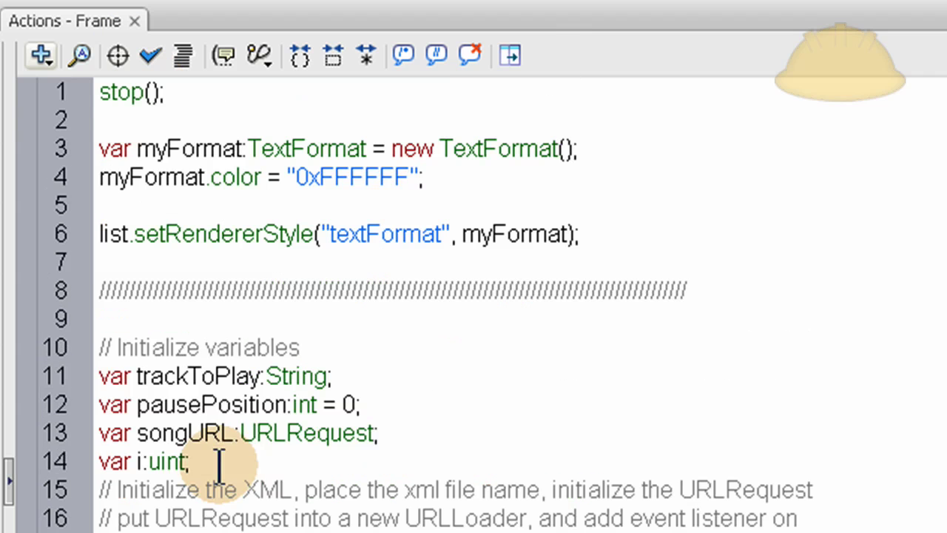
pyautogui.click(216, 400)
pyautogui.doubleClick(216, 400)
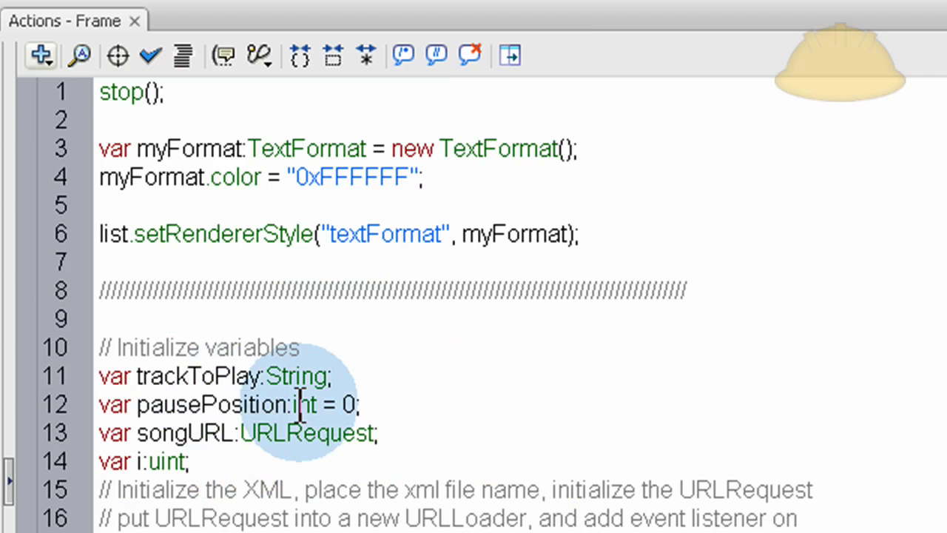
pyautogui.doubleClick(305, 404)
pyautogui.doubleClick(351, 404)
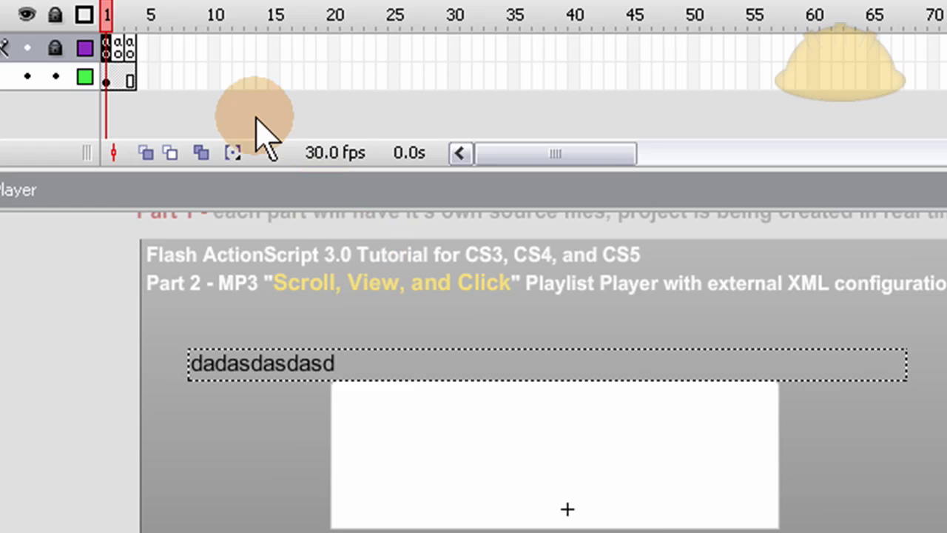
pyautogui.click(122, 46)
pyautogui.click(362, 236)
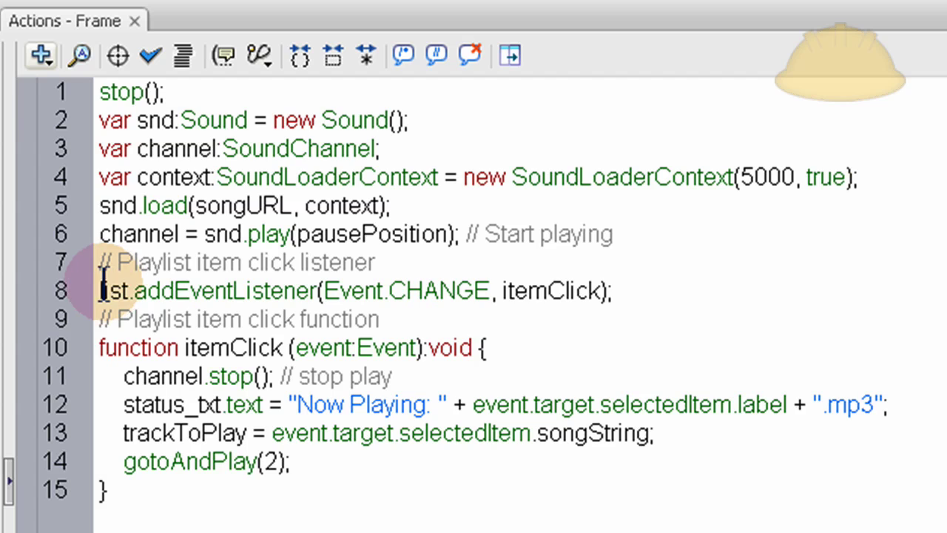
pyautogui.moveTo(99, 291); pyautogui.dragTo(311, 291)
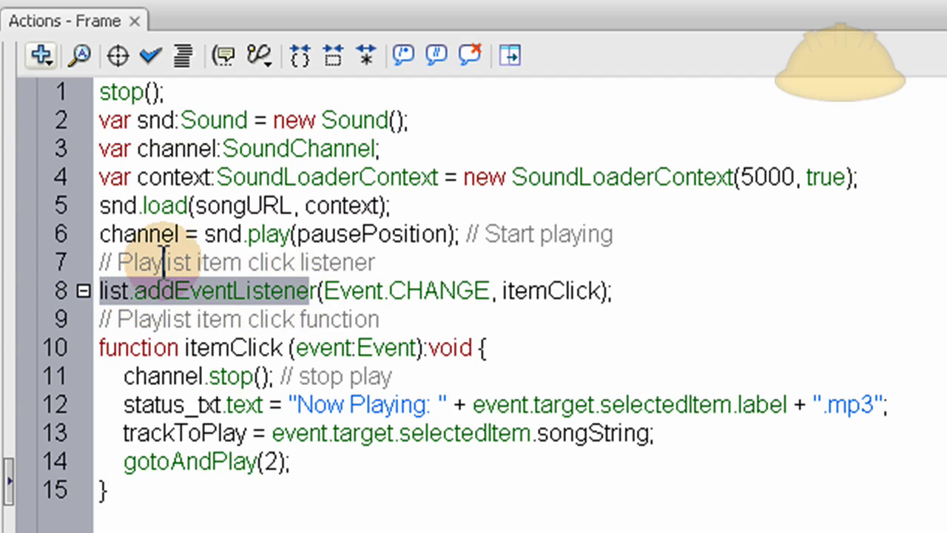
pyautogui.click(216, 266)
pyautogui.click(280, 263)
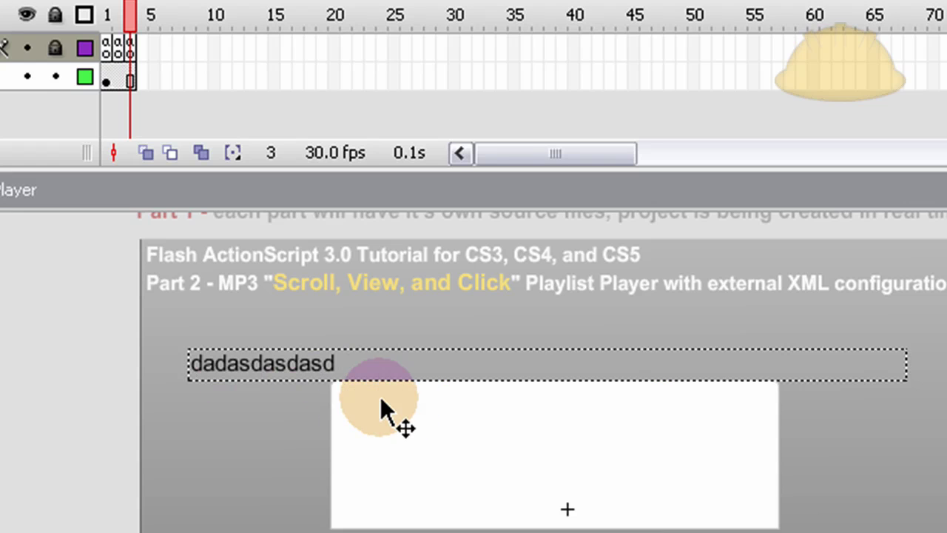
pyautogui.click(380, 399)
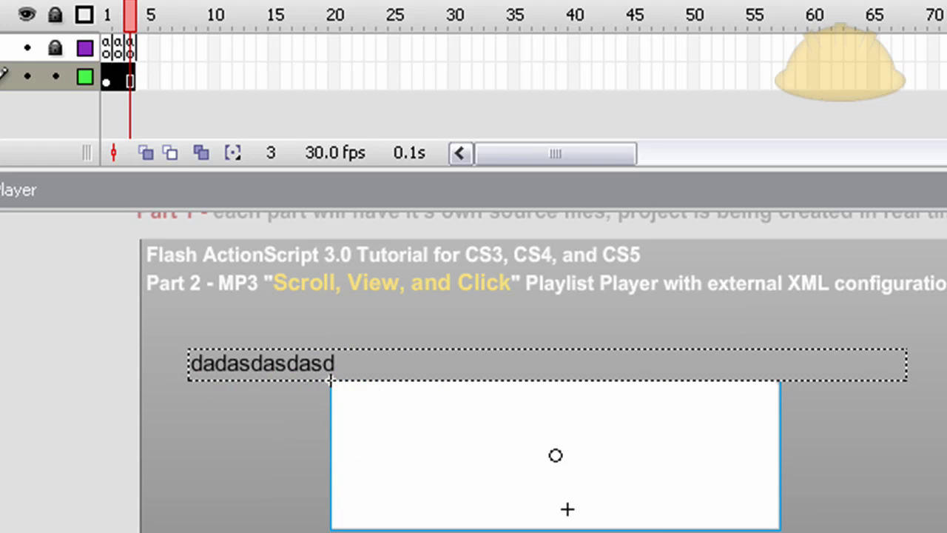
pyautogui.click(134, 40)
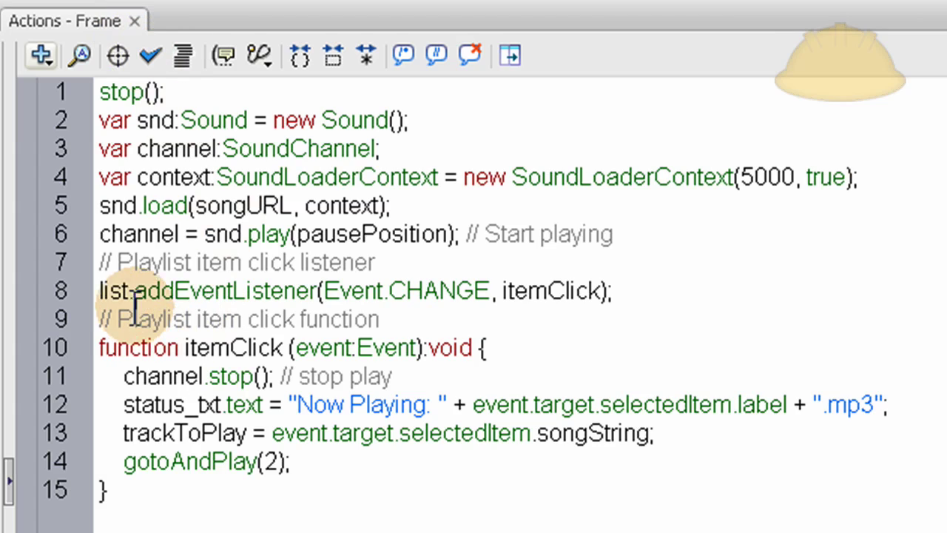
pyautogui.doubleClick(354, 293)
pyautogui.doubleClick(469, 291)
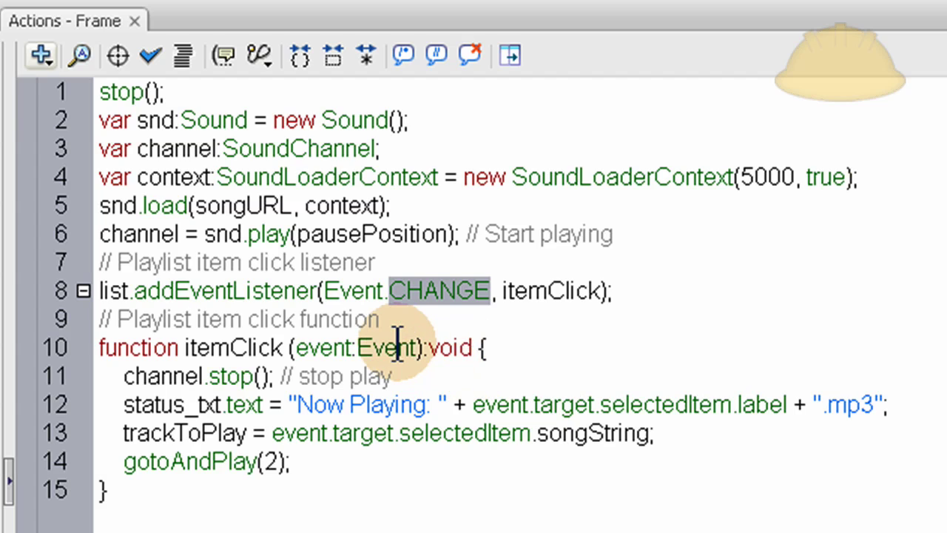
pyautogui.doubleClick(556, 291)
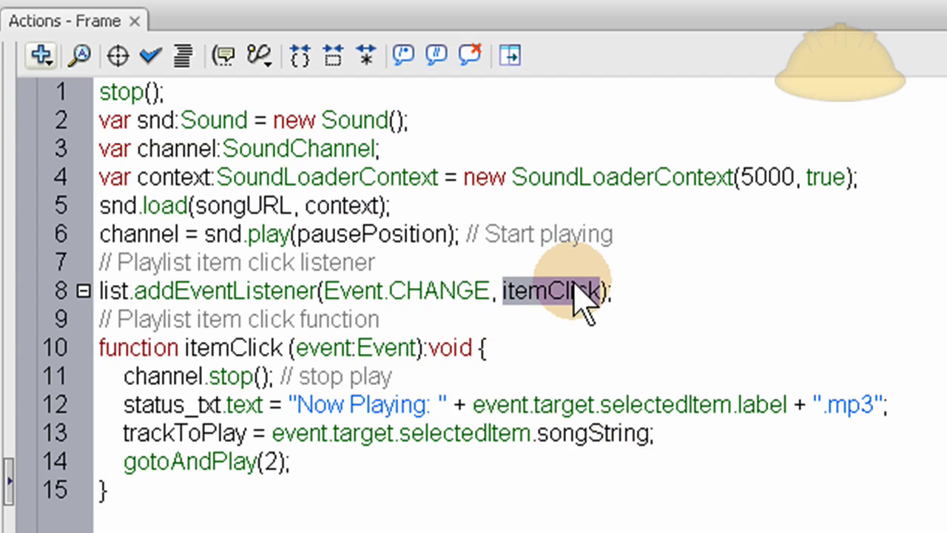
pyautogui.moveTo(99, 347); pyautogui.dragTo(189, 484)
pyautogui.click(271, 466)
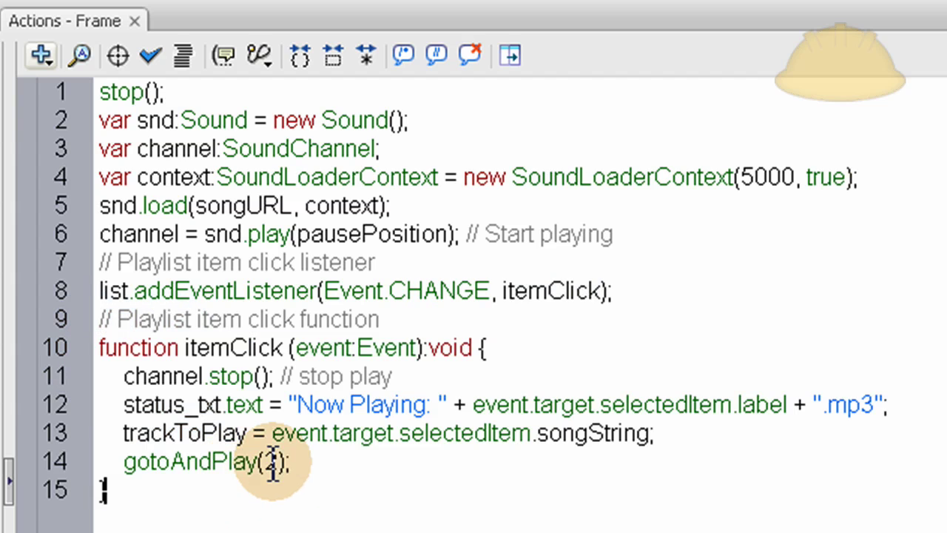
pyautogui.moveTo(282, 466); pyautogui.dragTo(44, 370)
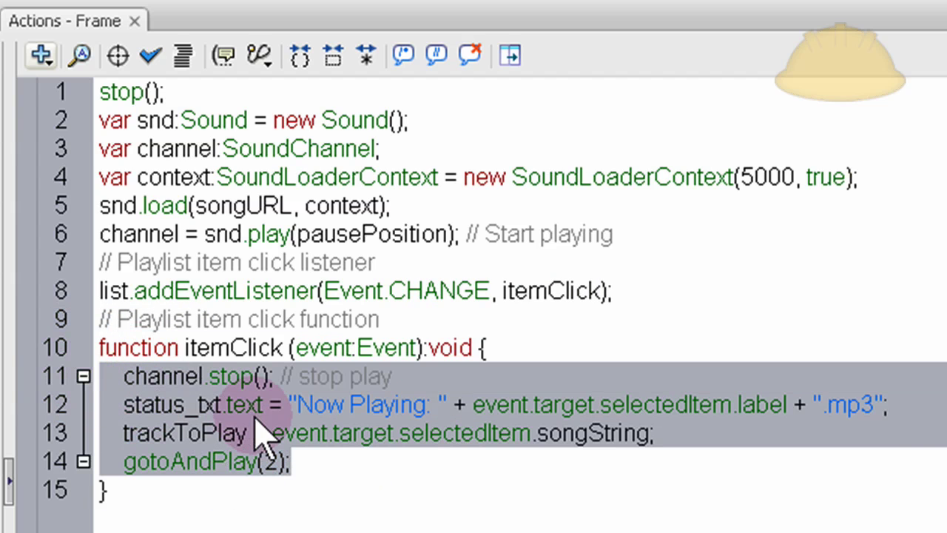
pyautogui.doubleClick(215, 348)
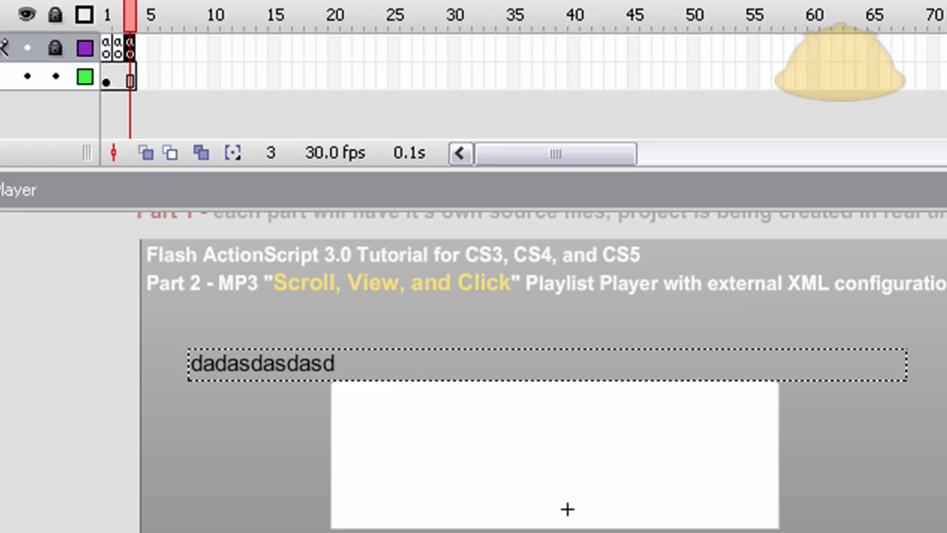
pyautogui.click(125, 366)
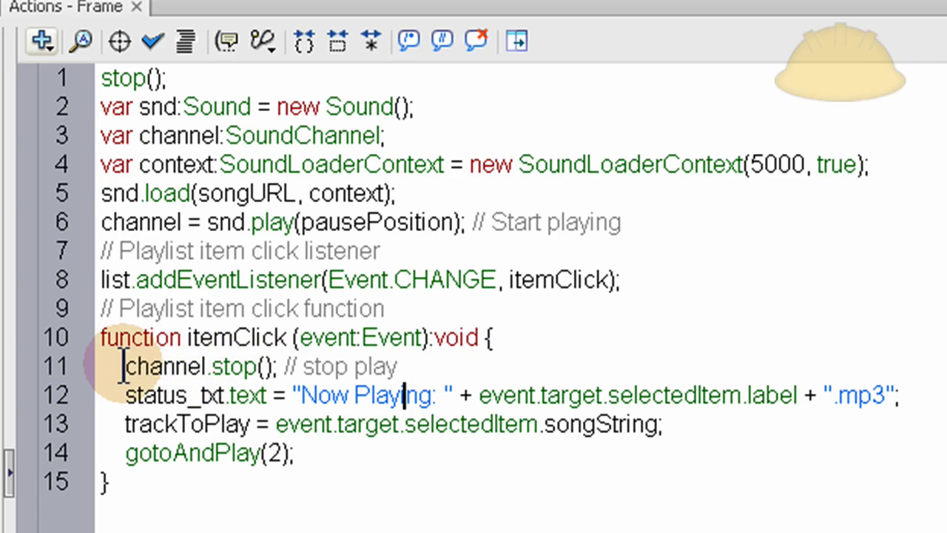
pyautogui.moveTo(124, 366); pyautogui.dragTo(207, 365)
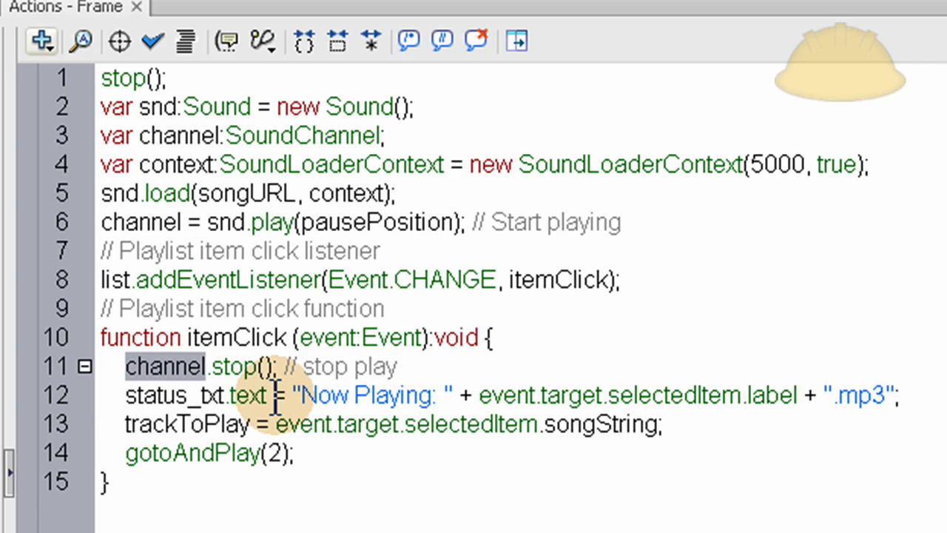
pyautogui.doubleClick(623, 432)
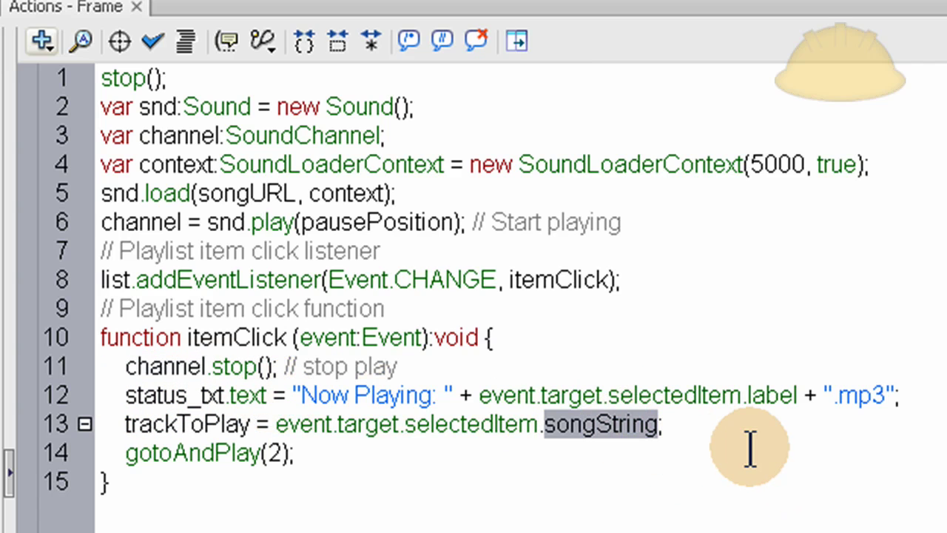
pyautogui.doubleClick(772, 397)
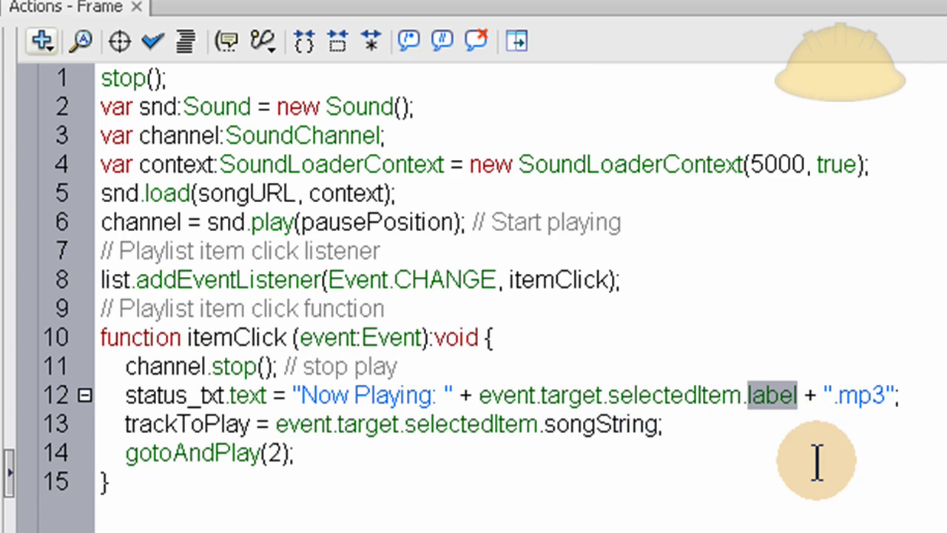
pyautogui.click(786, 445)
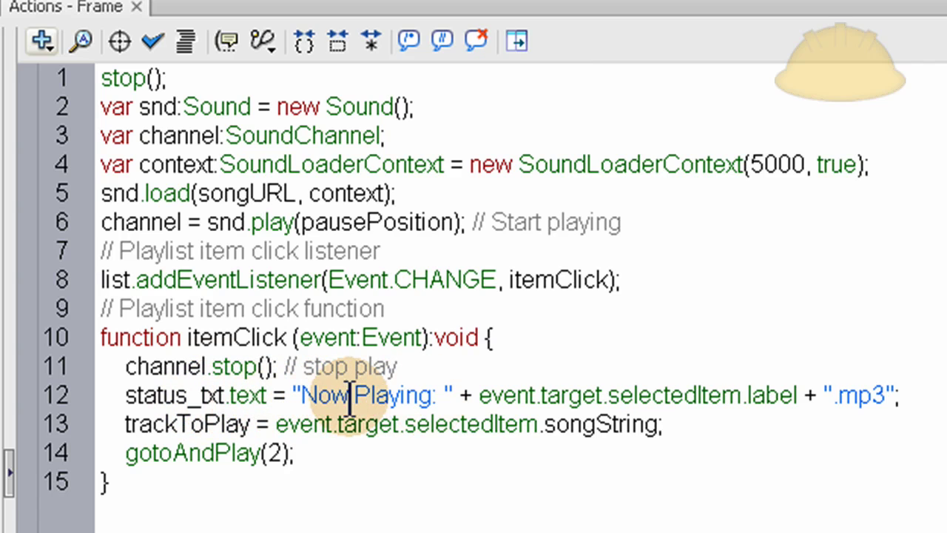
pyautogui.moveTo(477, 395); pyautogui.dragTo(601, 395)
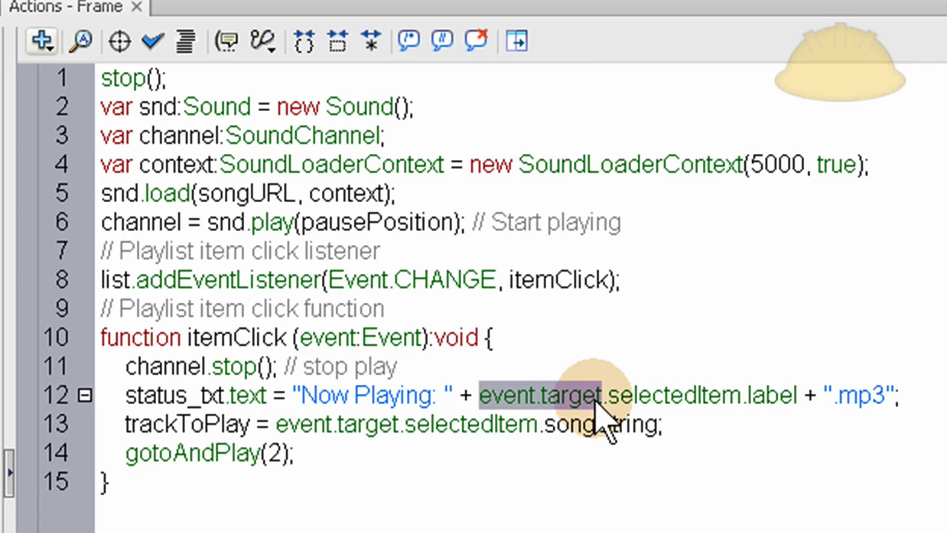
pyautogui.moveTo(602, 395)
pyautogui.mouseDown()
pyautogui.moveTo(496, 396)
pyautogui.moveTo(495, 385)
pyautogui.moveTo(482, 395)
pyautogui.moveTo(602, 394)
pyautogui.mouseUp()
pyautogui.click(545, 395)
pyautogui.doubleClick(659, 395)
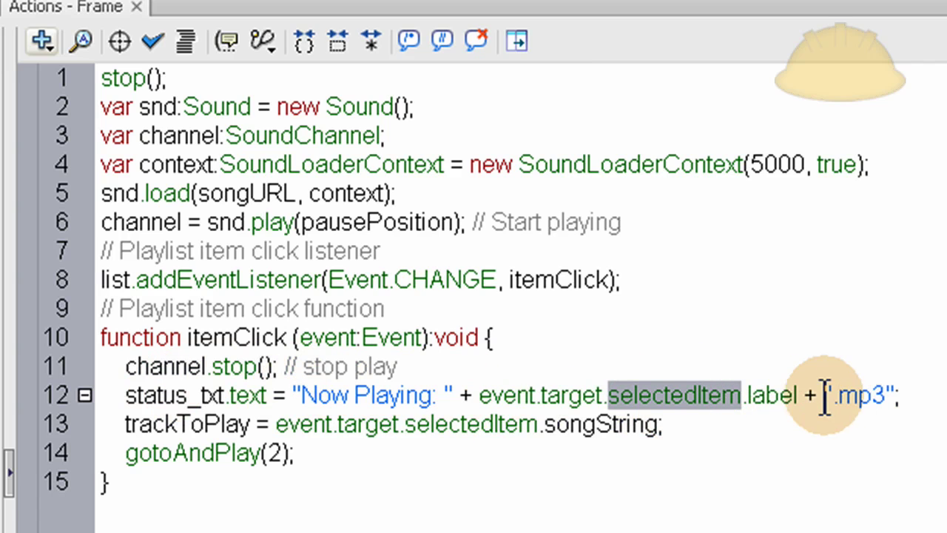
pyautogui.doubleClick(575, 423)
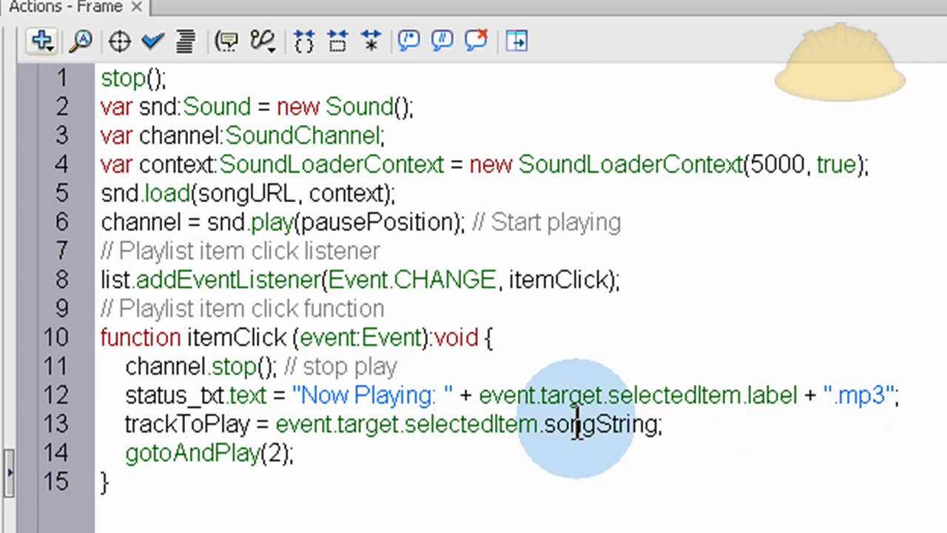
pyautogui.click(151, 424)
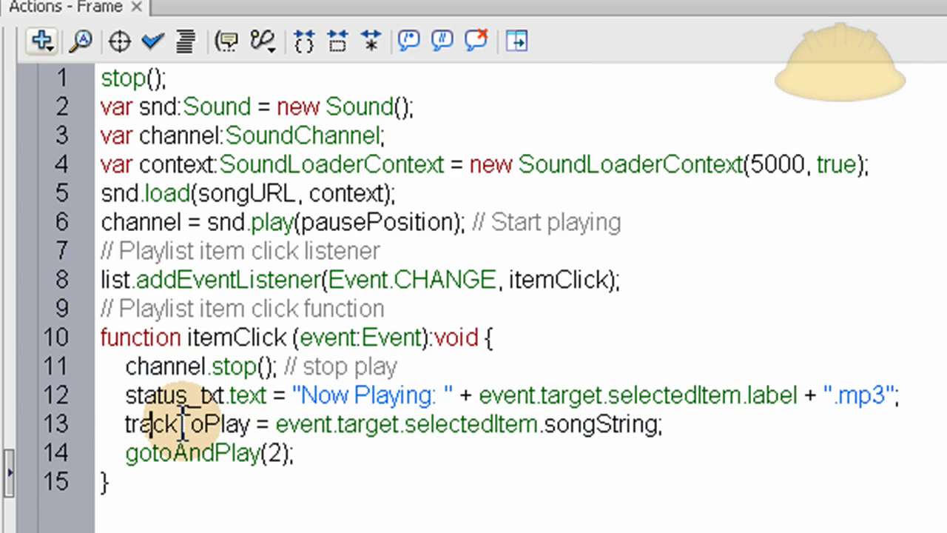
pyautogui.doubleClick(159, 422)
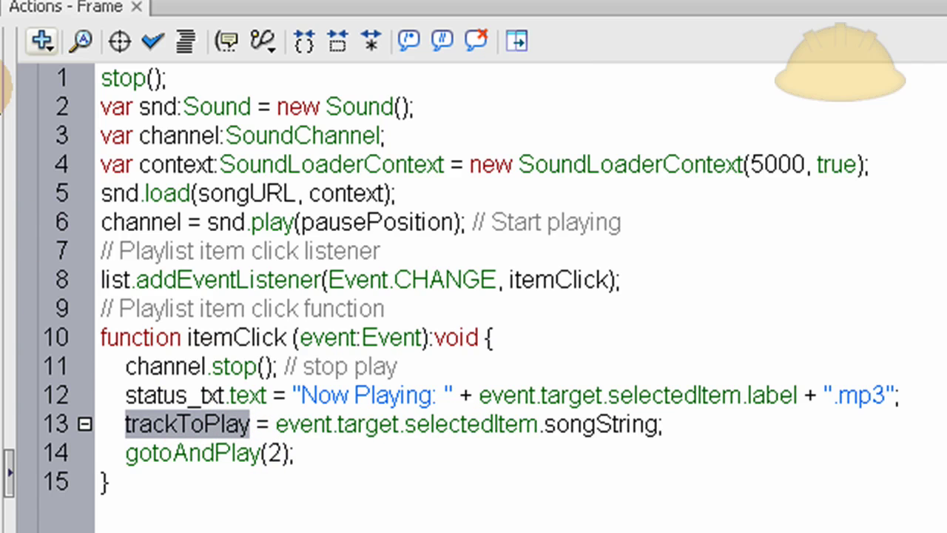
# View frame 2's script and highlight the variable in its song URL line
pyautogui.press('F9')
pyautogui.click(120, 35)
pyautogui.press('F9')
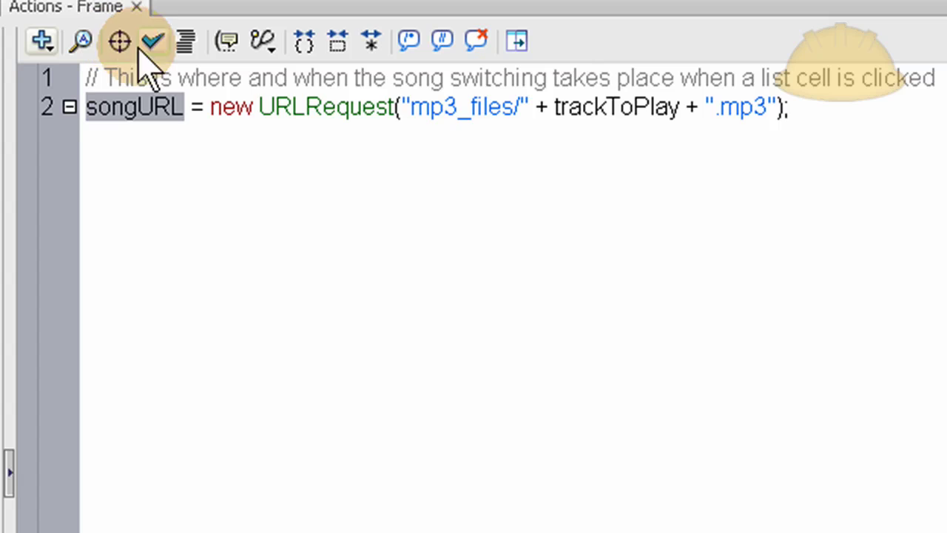
pyautogui.doubleClick(637, 123)
pyautogui.press('F9')
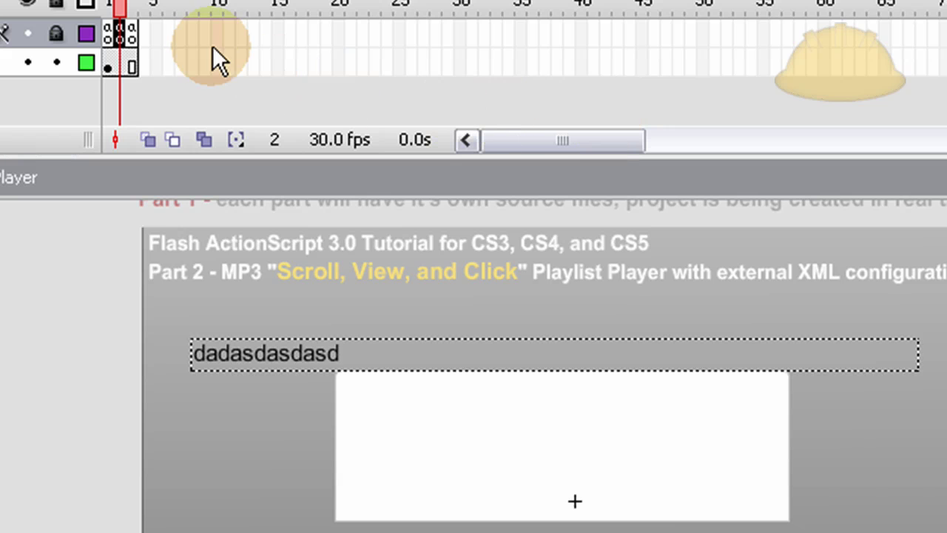
# In frame 3's script, select trackToPlay, event.target and songString on line 13
pyautogui.click(135, 35)
pyautogui.press('F9')
pyautogui.click(458, 424)
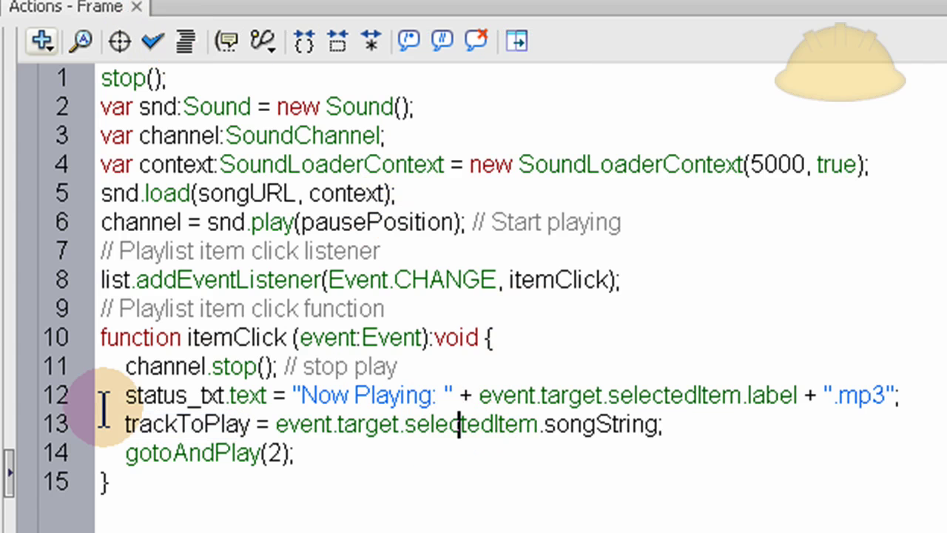
pyautogui.click(176, 425)
pyautogui.doubleClick(176, 425)
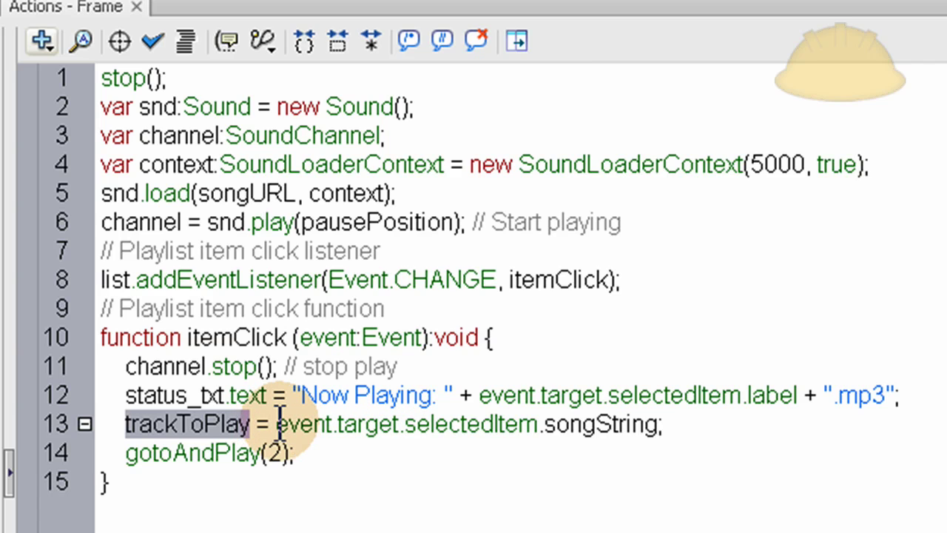
pyautogui.moveTo(277, 424); pyautogui.dragTo(398, 430)
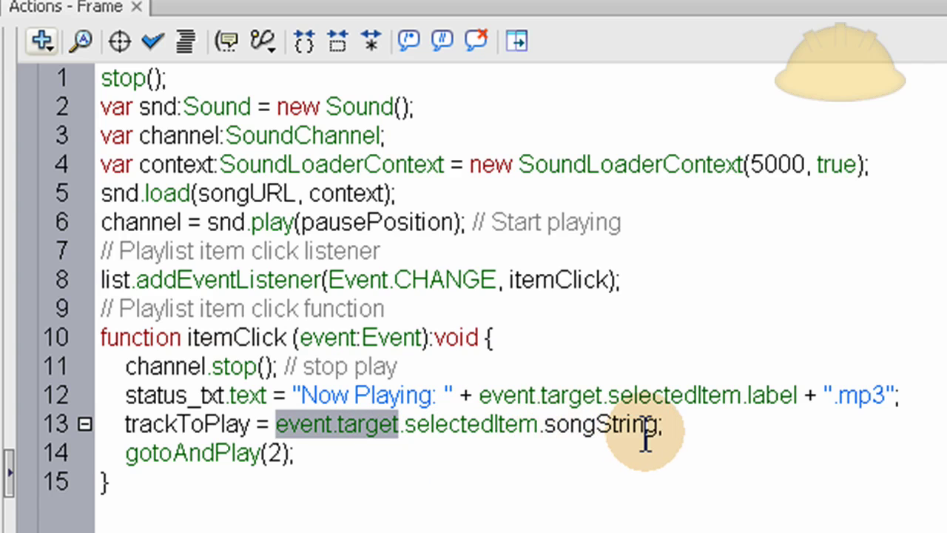
pyautogui.doubleClick(617, 429)
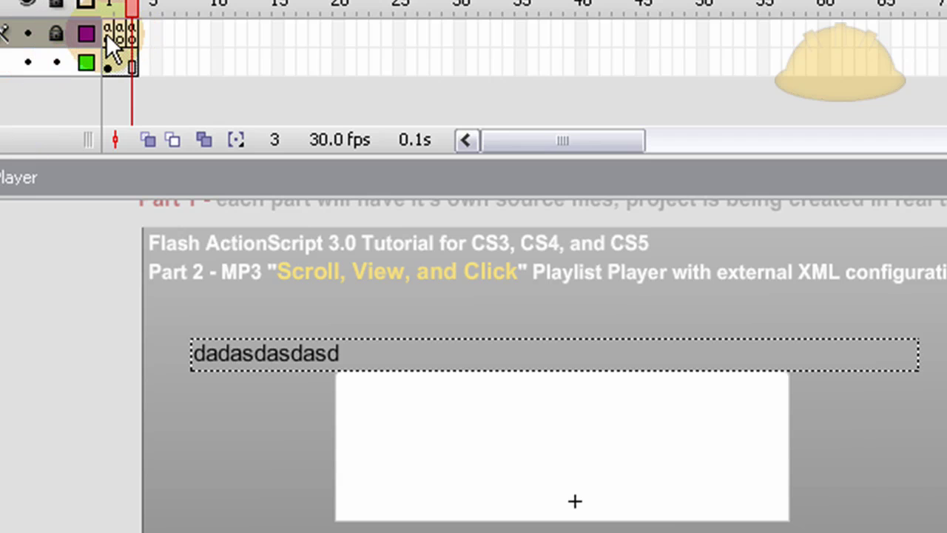
# Go to frame 1 and scroll its script down to the loop that fills the list
pyautogui.click(107, 33)
pyautogui.scroll(-8, 365, 213)
pyautogui.scroll(1, 365, 213)
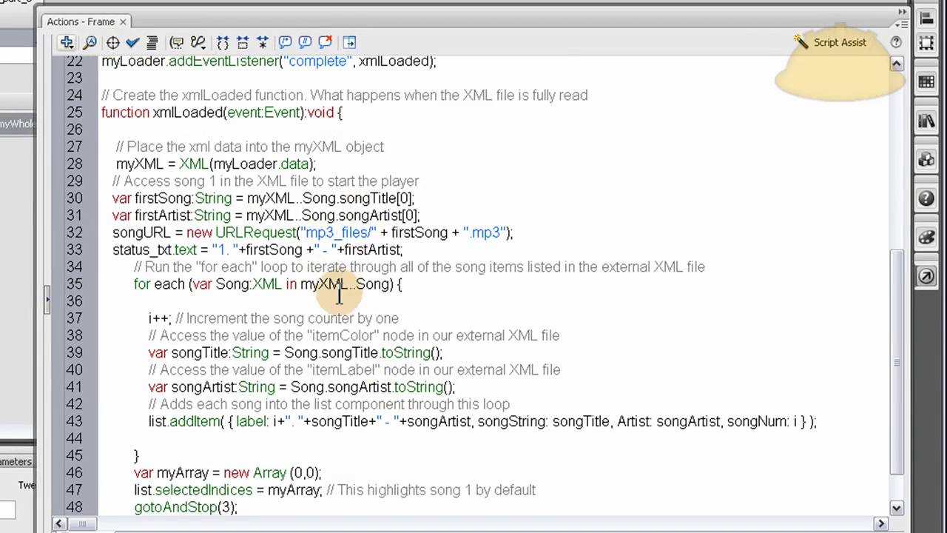
pyautogui.scroll(-1, 338, 290)
pyautogui.moveTo(459, 385); pyautogui.dragTo(460, 368)
# Highlight the list.addItem call on line 43 and songTitle, the value given to songString
pyautogui.click(511, 306)
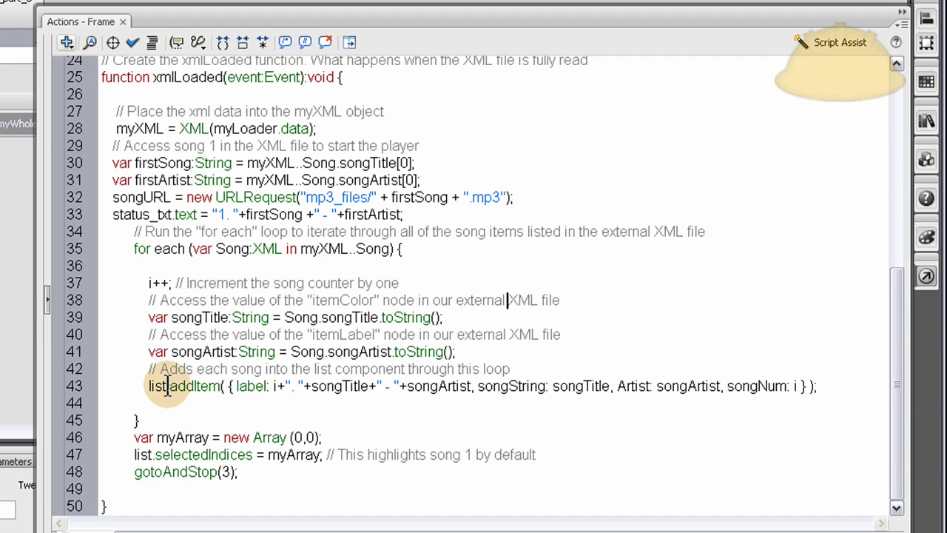
pyautogui.moveTo(147, 386); pyautogui.dragTo(229, 386)
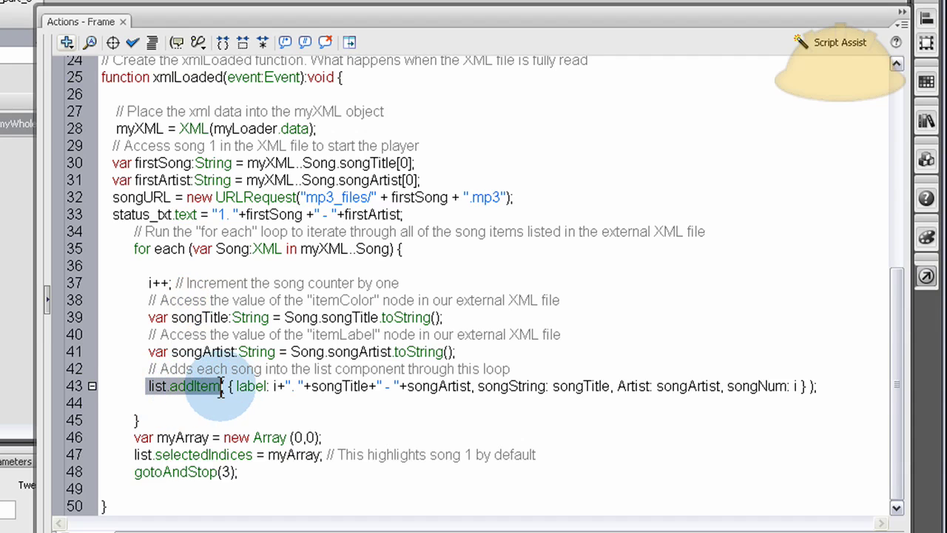
pyautogui.doubleClick(201, 387)
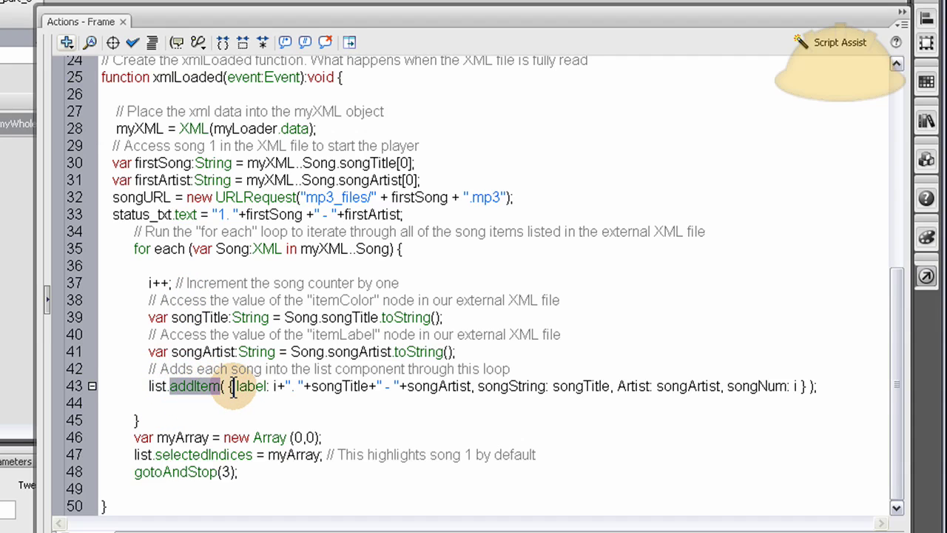
pyautogui.moveTo(233, 386); pyautogui.dragTo(473, 387)
pyautogui.doubleClick(518, 384)
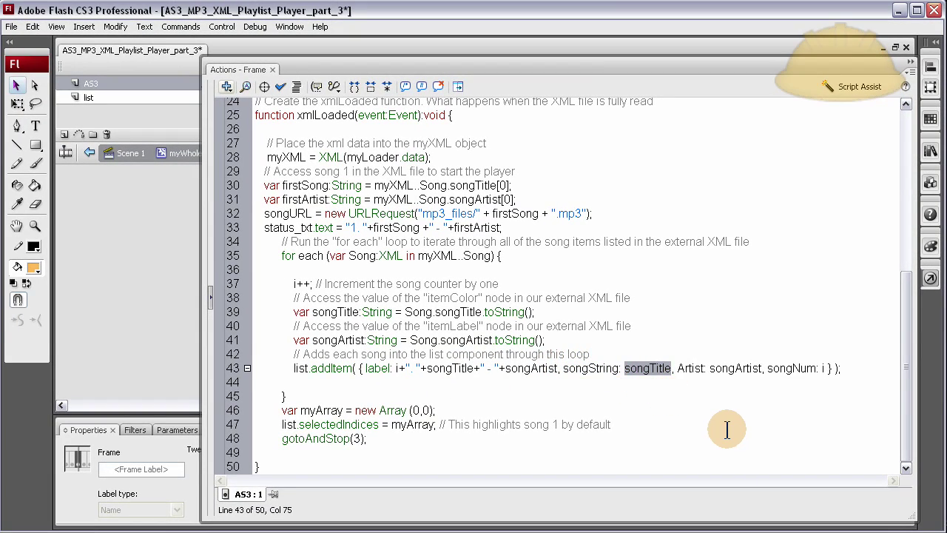
pyautogui.press('F9')
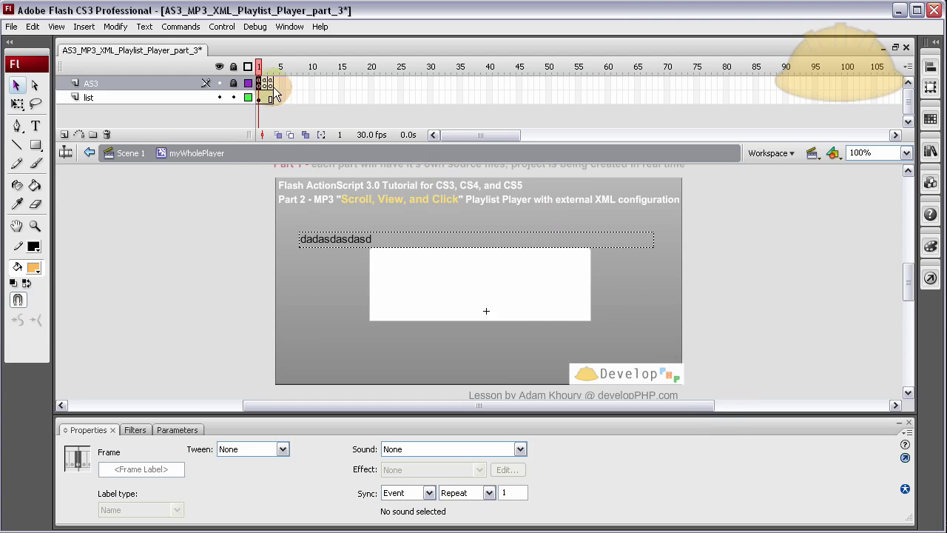
pyautogui.press('F9')
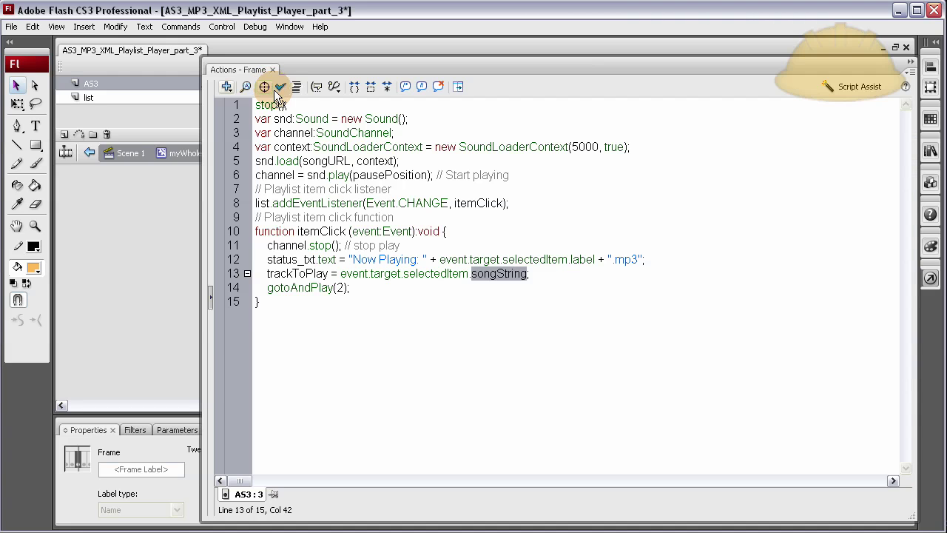
pyautogui.click(489, 285)
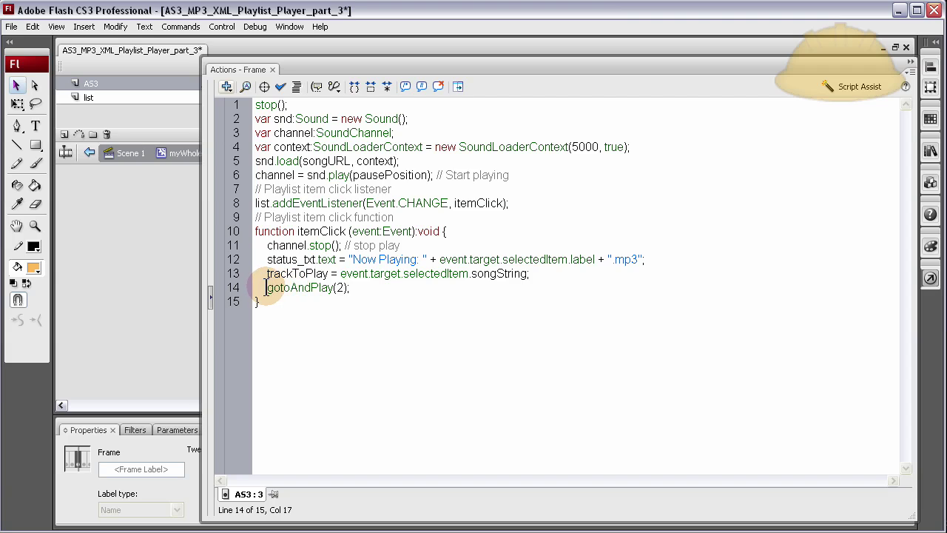
pyautogui.moveTo(266, 287); pyautogui.dragTo(370, 289)
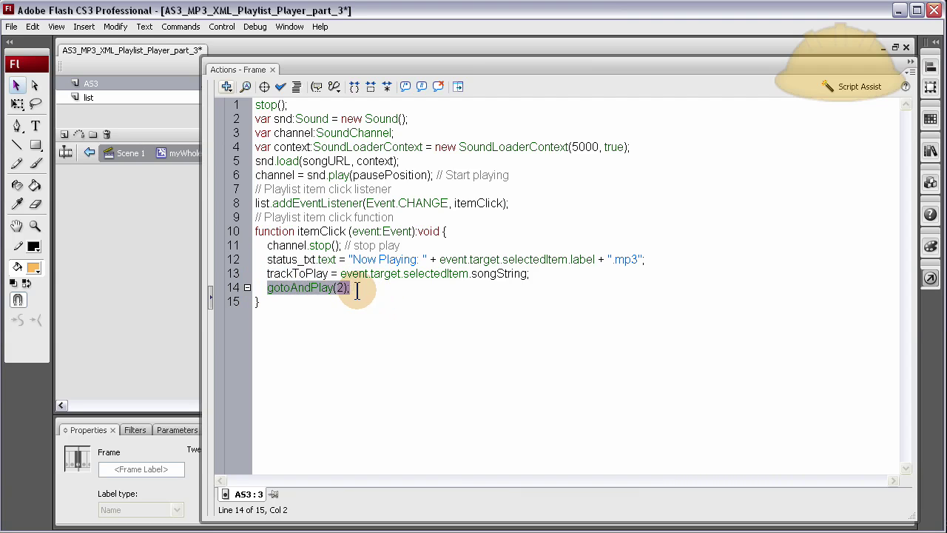
pyautogui.doubleClick(297, 274)
pyautogui.moveTo(268, 288); pyautogui.dragTo(386, 293)
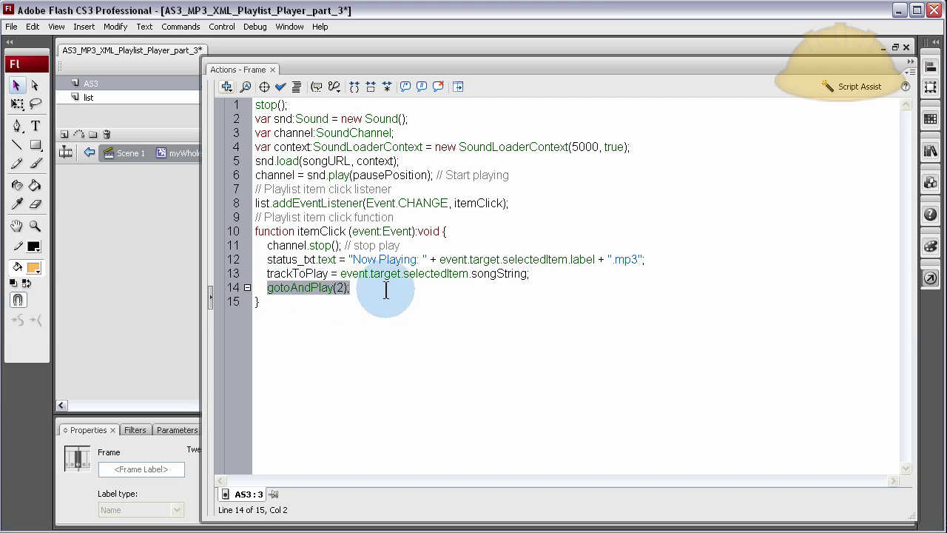
pyautogui.press('F9')
pyautogui.click(265, 95)
pyautogui.press('F9')
pyautogui.doubleClick(366, 119)
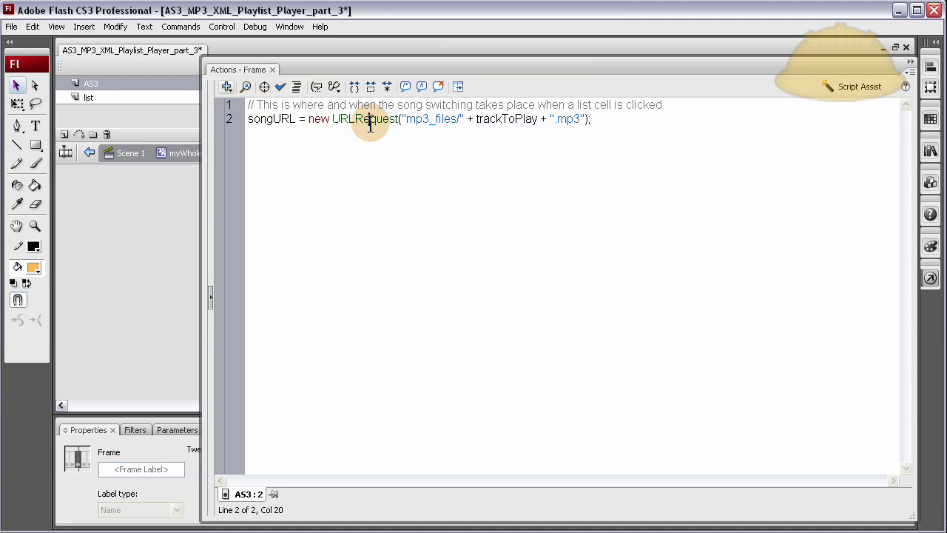
pyautogui.press('F9')
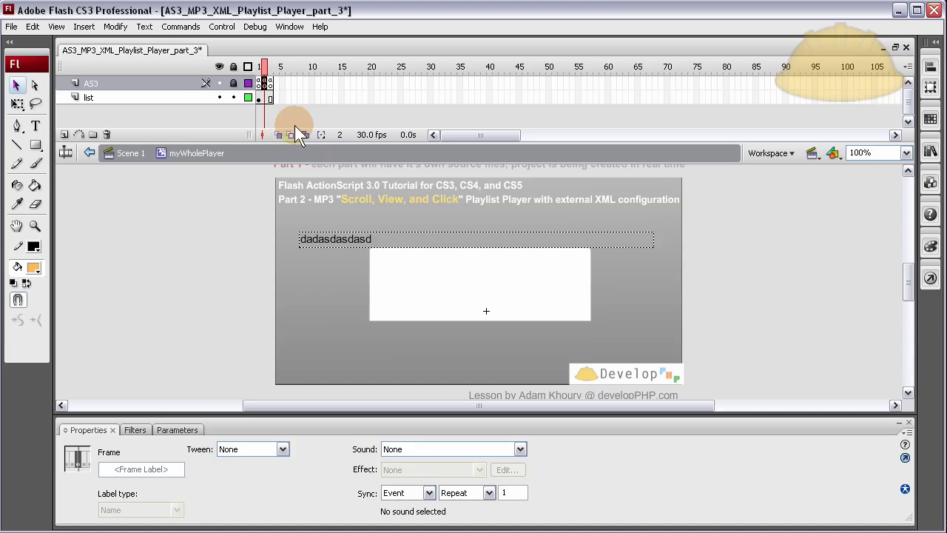
pyautogui.press('F9')
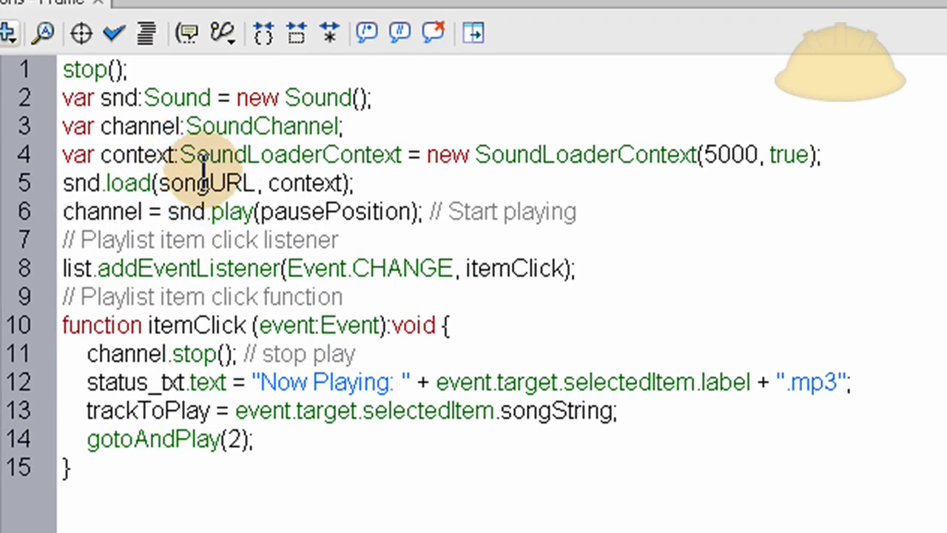
pyautogui.doubleClick(242, 176)
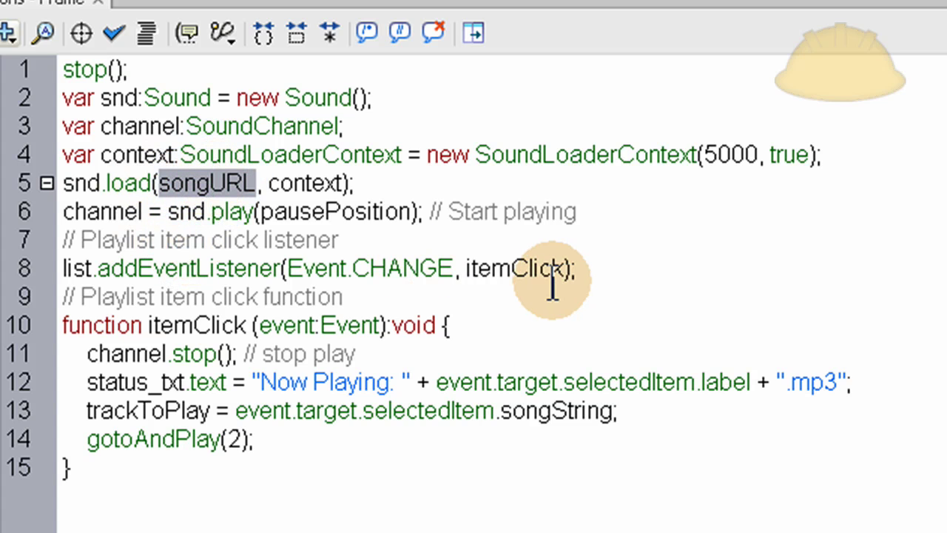
pyautogui.hotkey('ctrl', 'a')
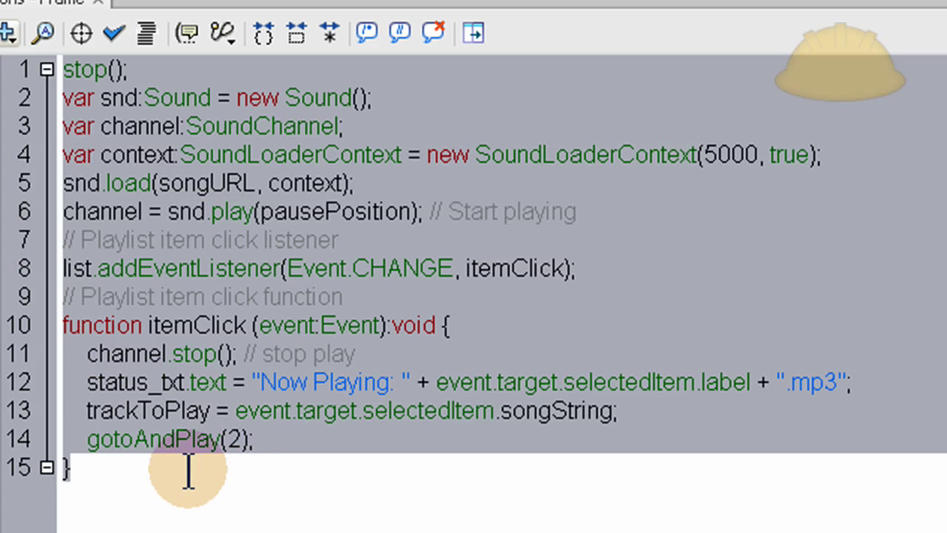
pyautogui.click(142, 478)
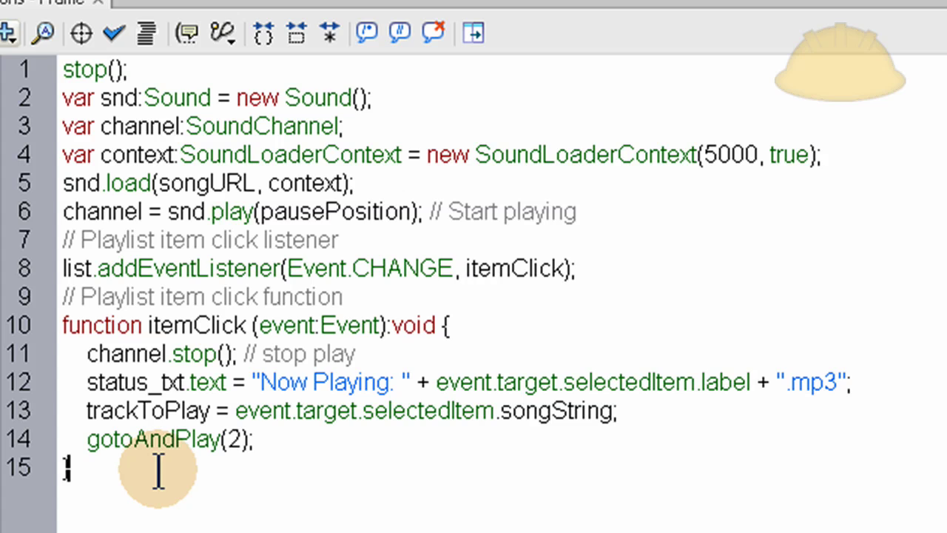
pyautogui.press('F9')
pyautogui.click(70, 24)
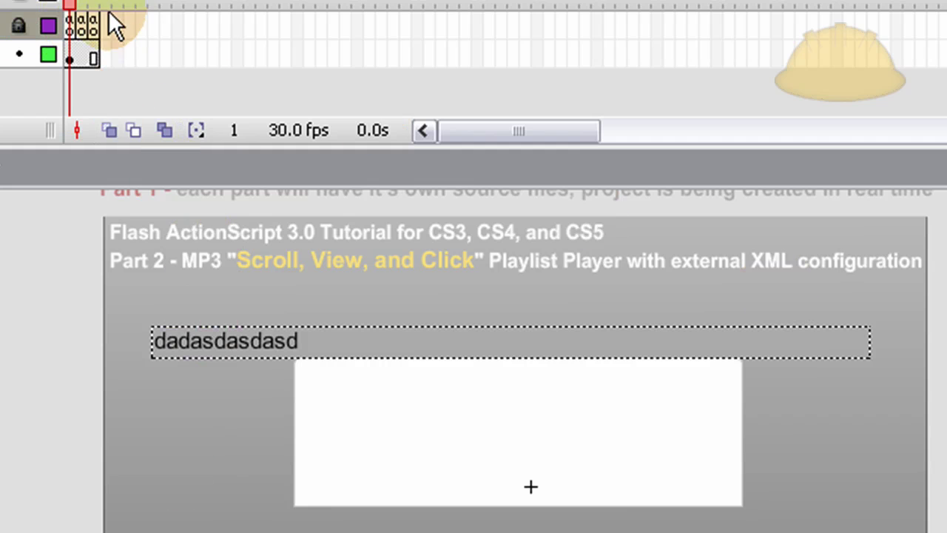